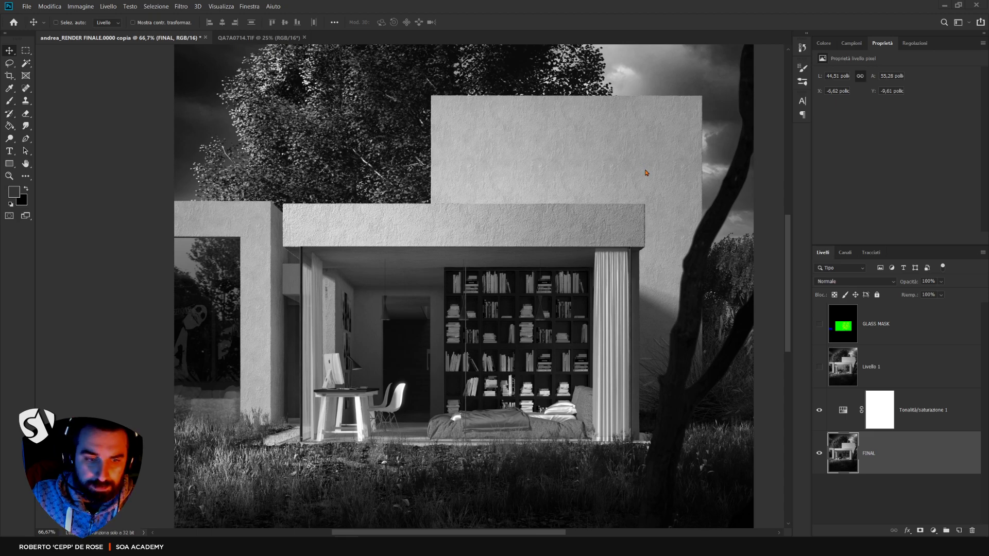
- Toggle the Livello 1 glass reflection layer on and off to compare, leaving it hidden
left_click(819, 367)
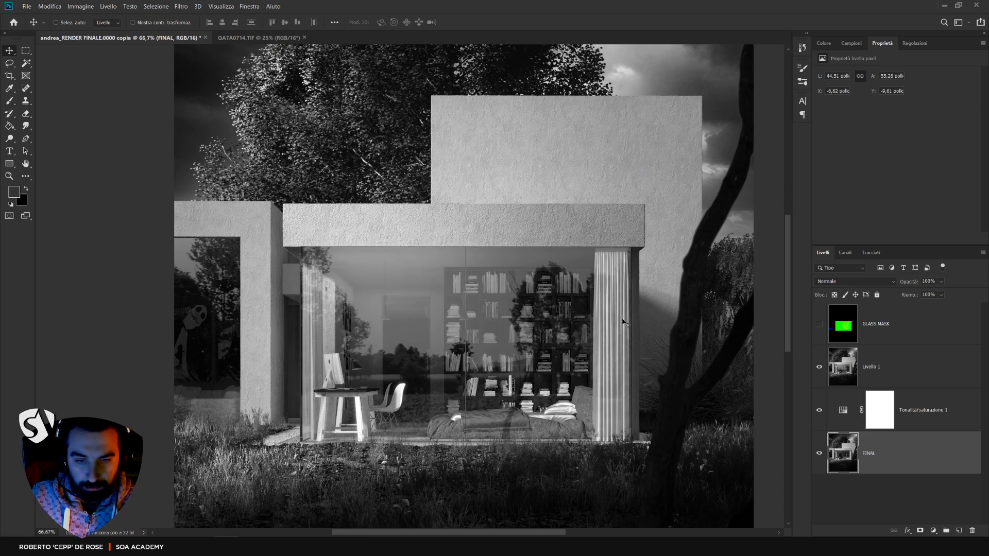
left_click(819, 367)
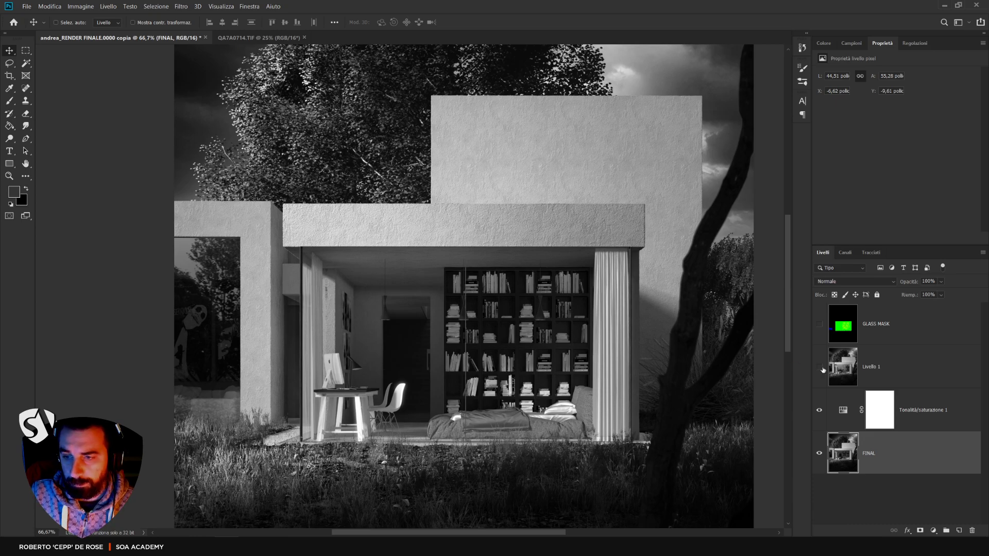
left_click(843, 367)
left_click(818, 368)
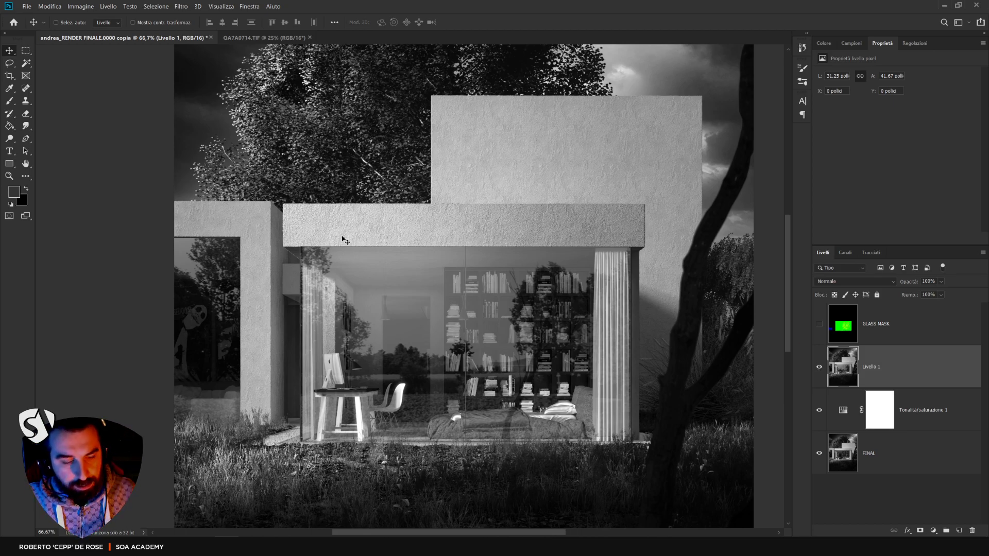
key("ctrl+minus")
key("ctrl+plus")
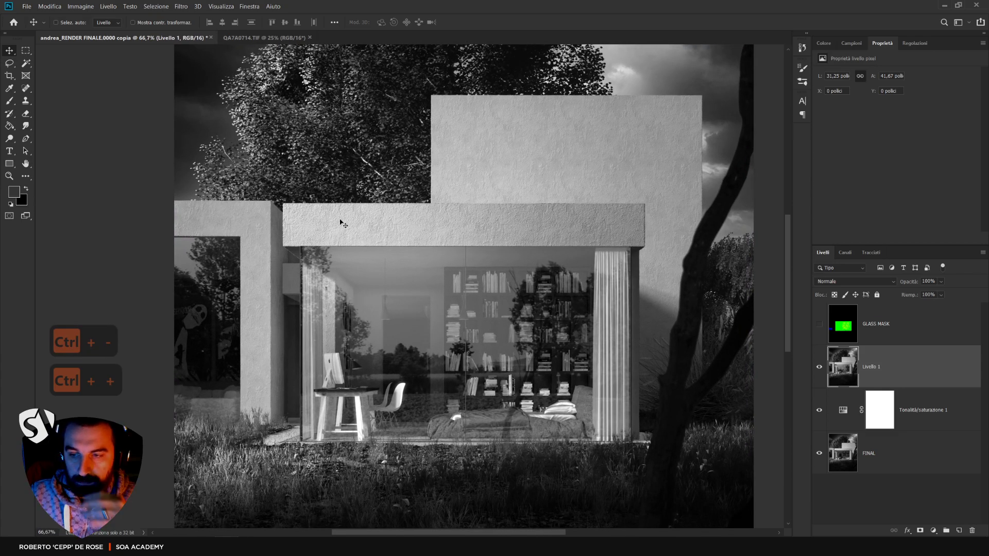
left_click(819, 367)
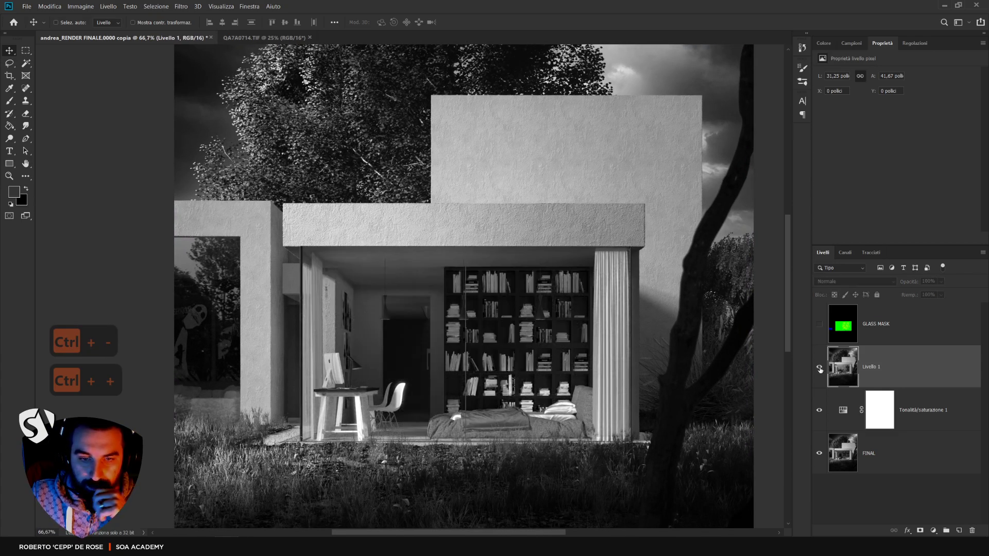
left_click(819, 367)
left_click(819, 368)
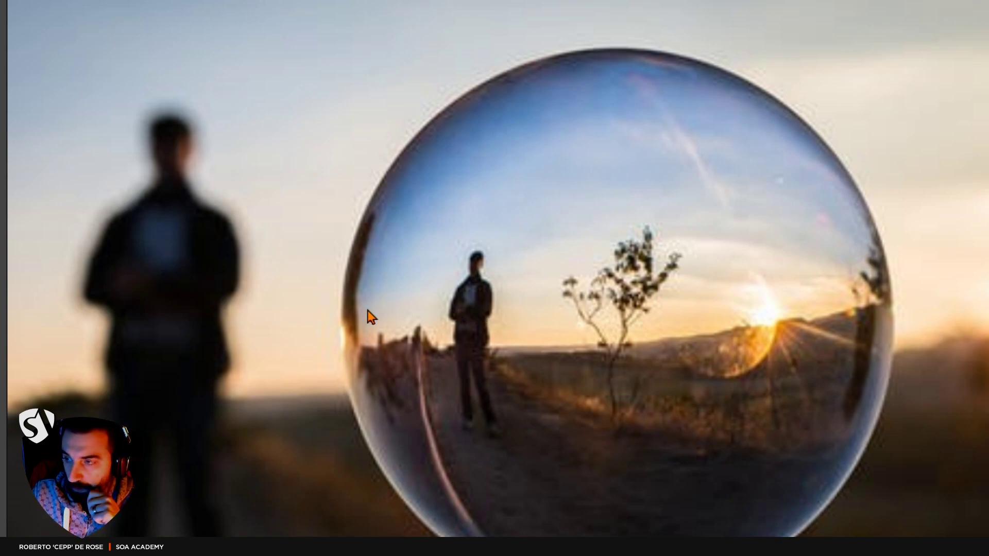
- Pan and zoom across the reference board onto the reflective glass building photo
scroll(370, 315, "down", 5)
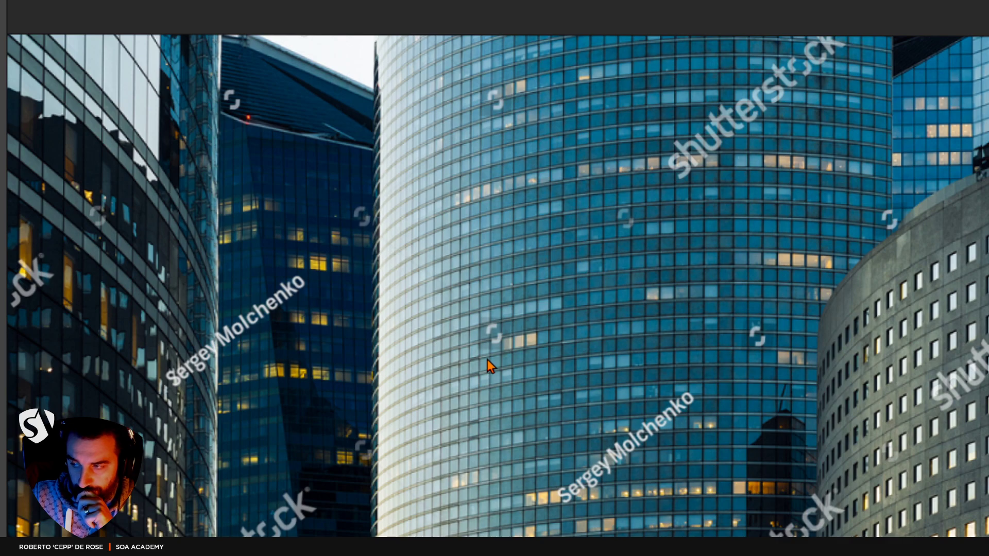
scroll(503, 364, "right", 3)
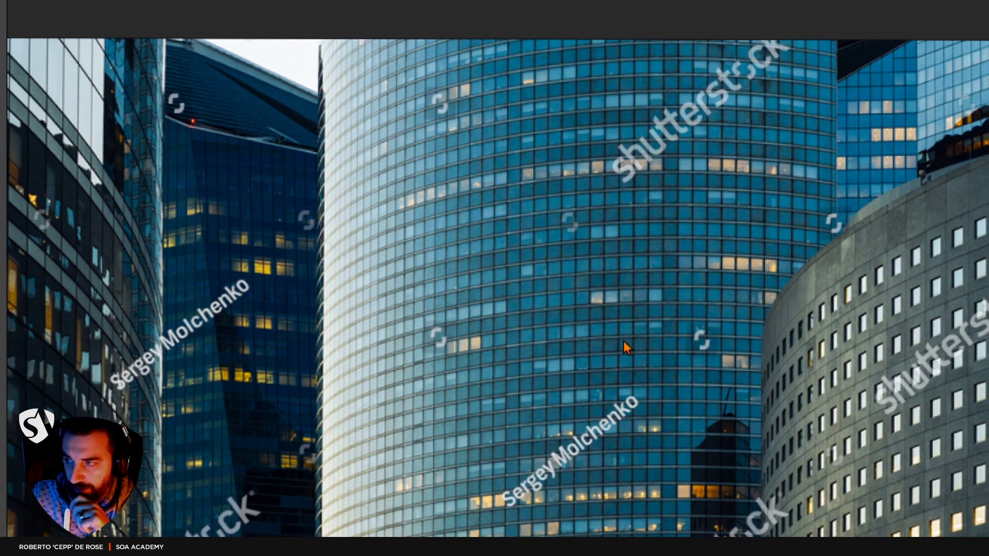
scroll(701, 259, "up", 3)
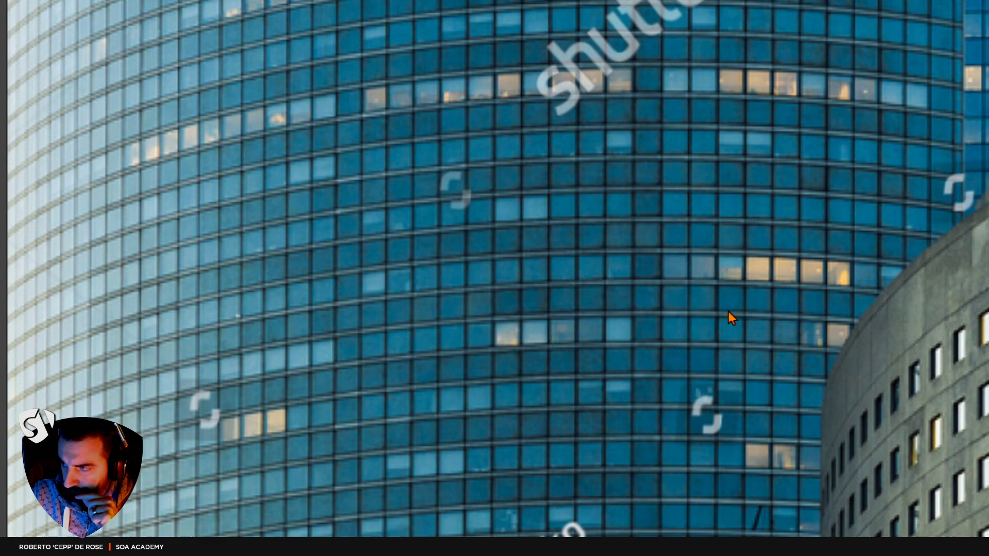
scroll(659, 314, "right", 5)
scroll(659, 314, "up", 1)
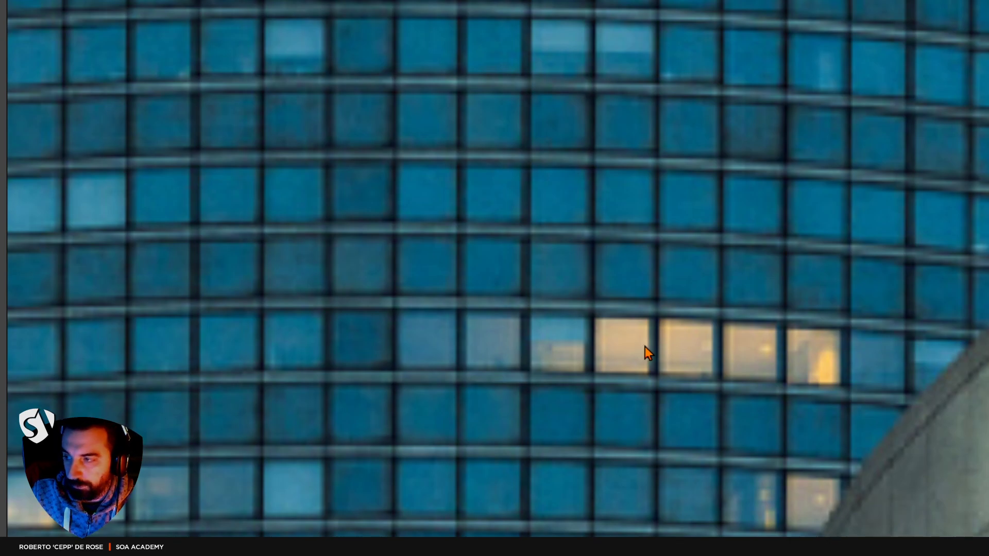
scroll(645, 347, "down", 5)
left_click_drag(426, 359, 944, 326)
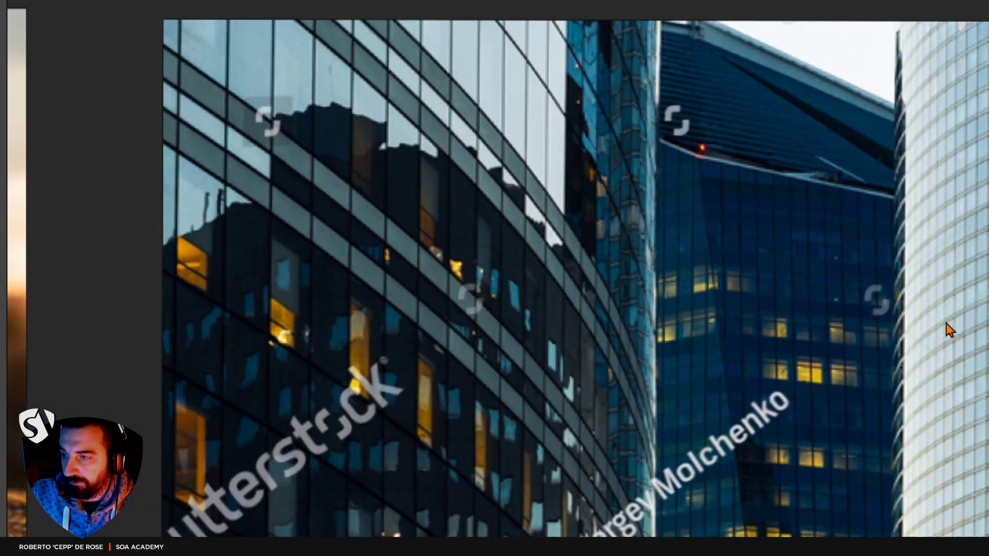
scroll(538, 332, "up", 4)
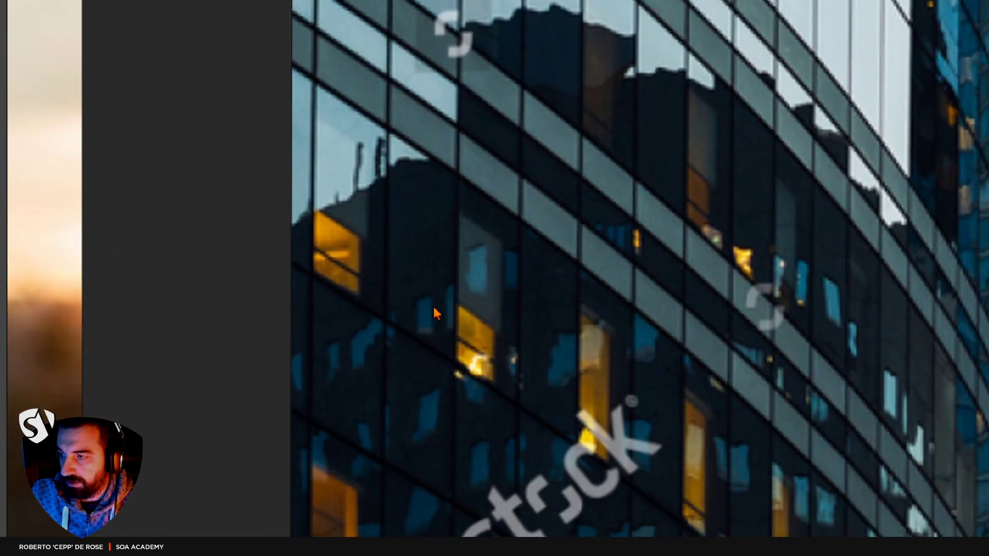
scroll(444, 286, "up", 2)
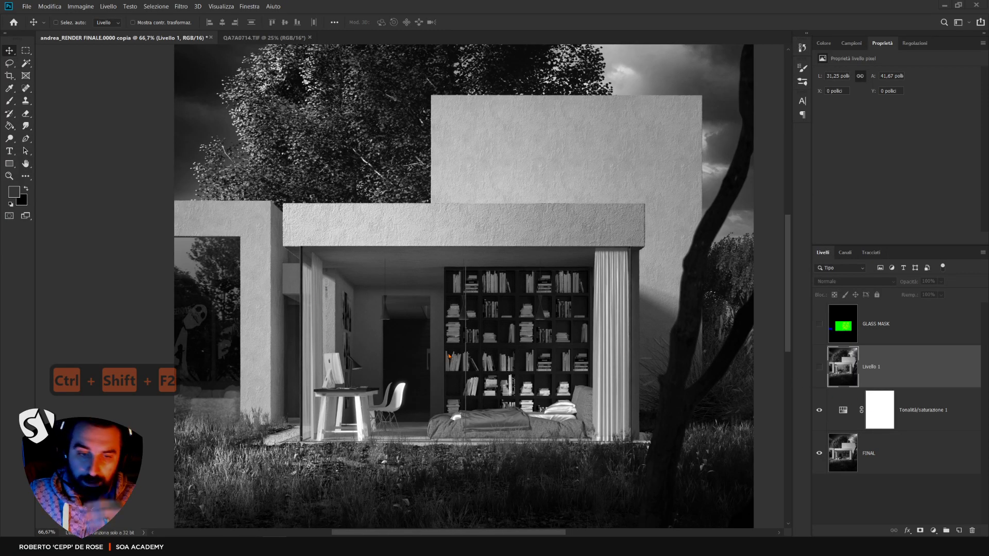
scroll(474, 378, "down", 2)
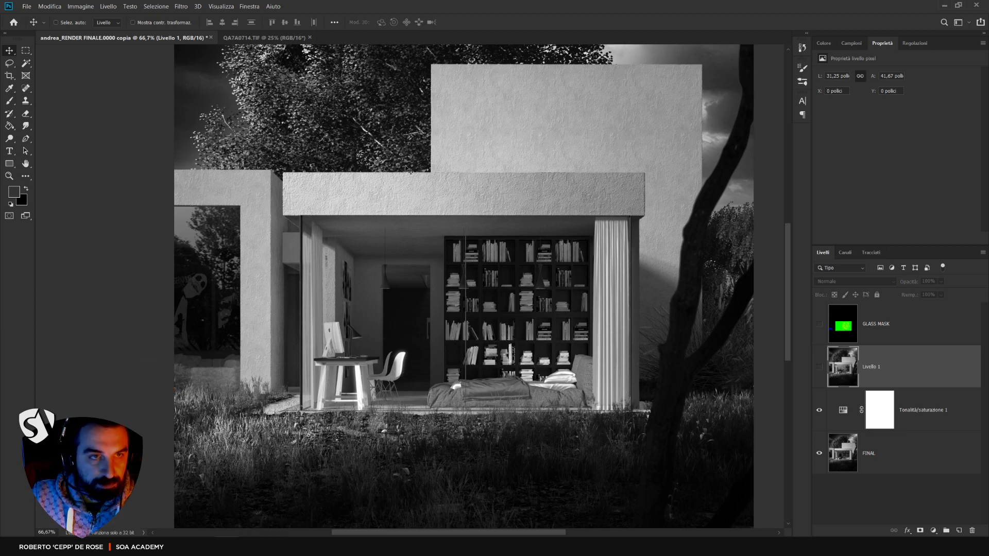
left_click(226, 37)
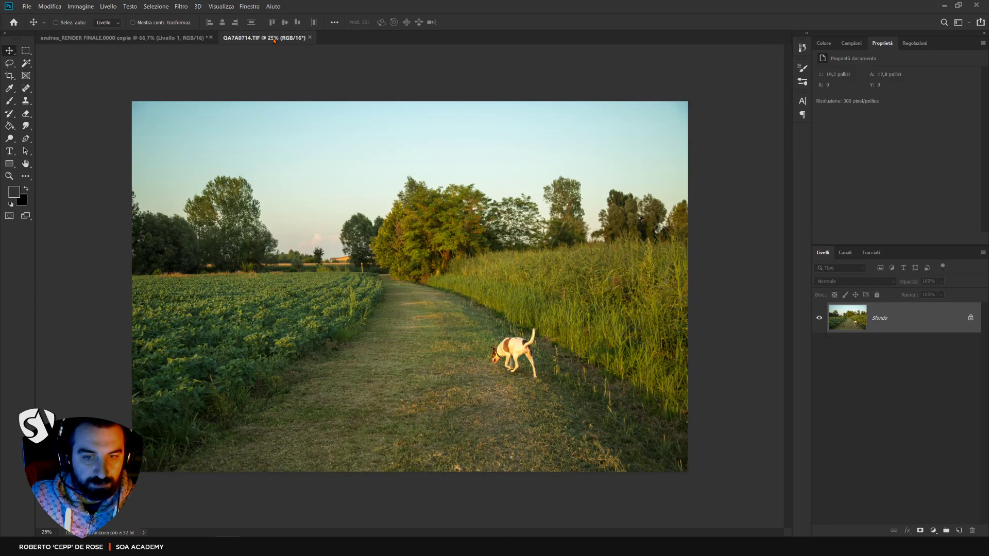
left_click(171, 37)
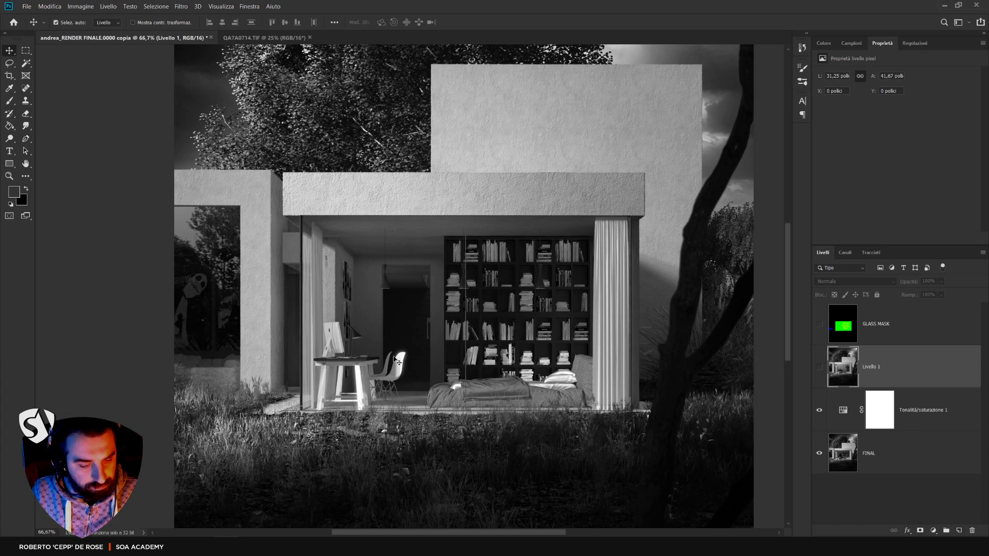
- Annotate the render, circling the dark doorway and crossing the chair and bed pillow
key("ctrl+shift+3")
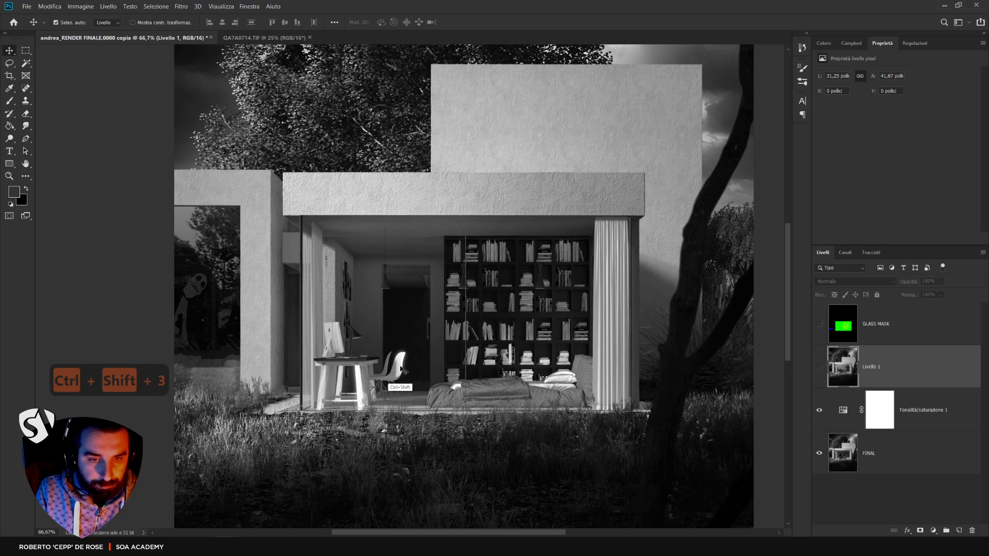
key("ctrl+shift+3")
key("shift")
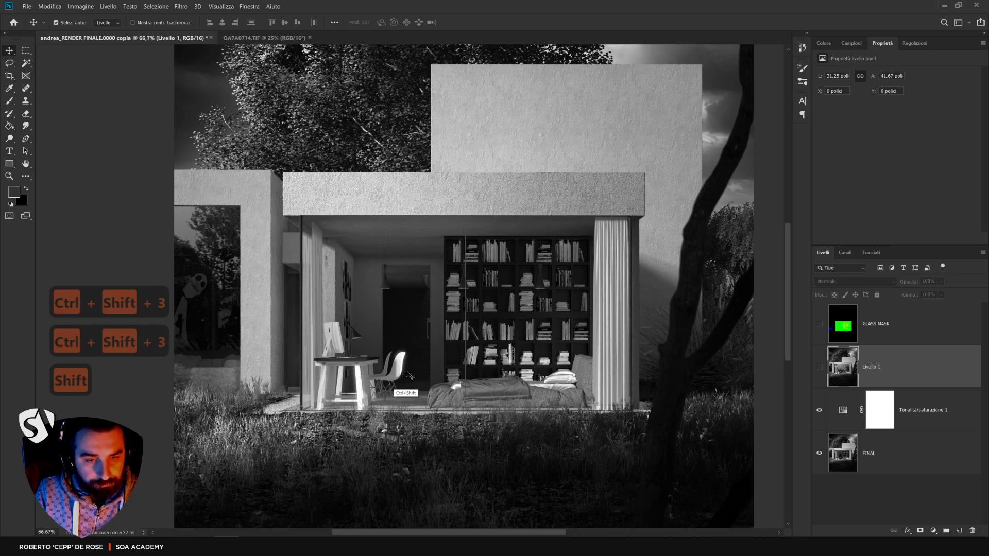
key("ctrl+shift+3")
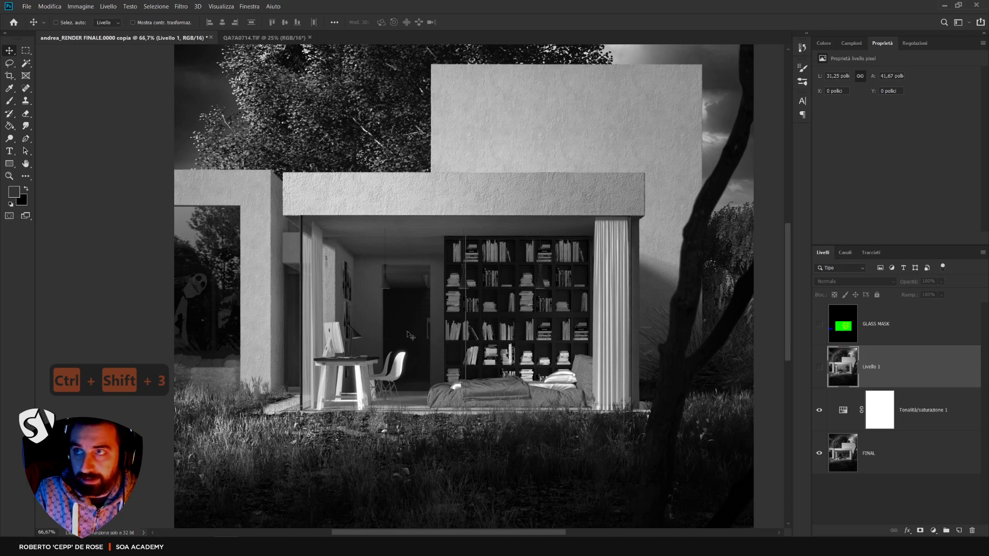
key("ctrl+shift+1")
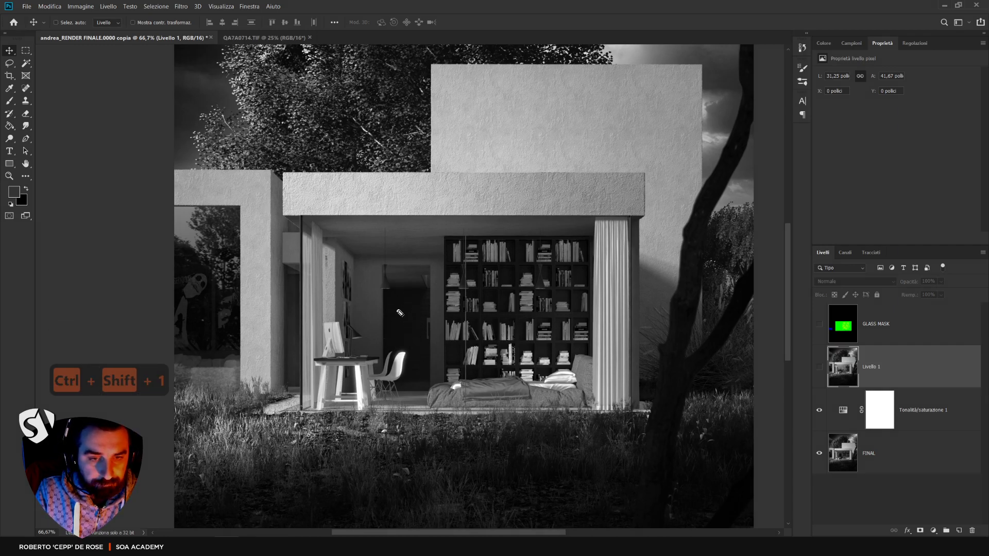
mouse_move(382, 292)
left_mouse_down()
mouse_move(414, 340)
mouse_move(432, 309)
mouse_move(412, 291)
mouse_move(381, 292)
left_mouse_up()
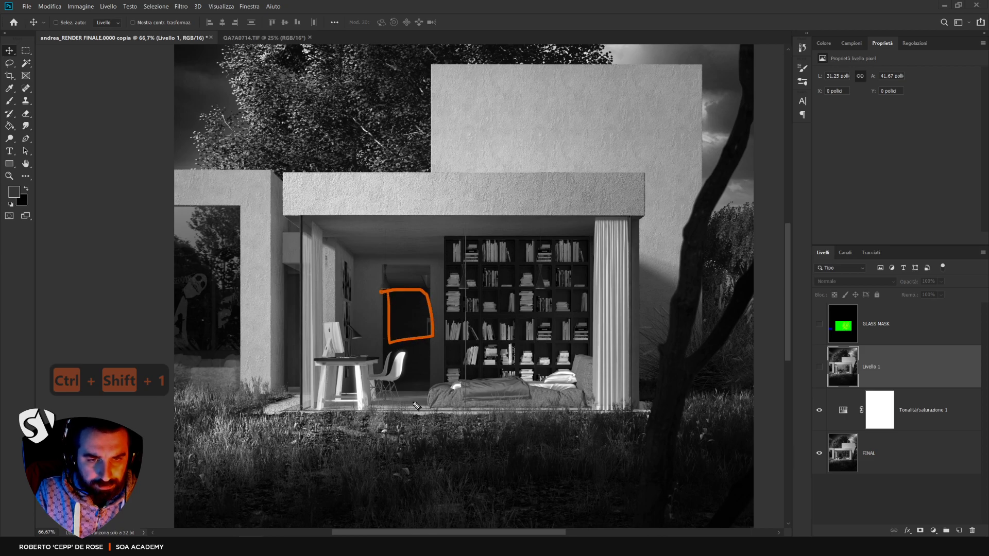
mouse_move(406, 354)
left_mouse_down()
mouse_move(391, 371)
mouse_move(410, 369)
left_mouse_up()
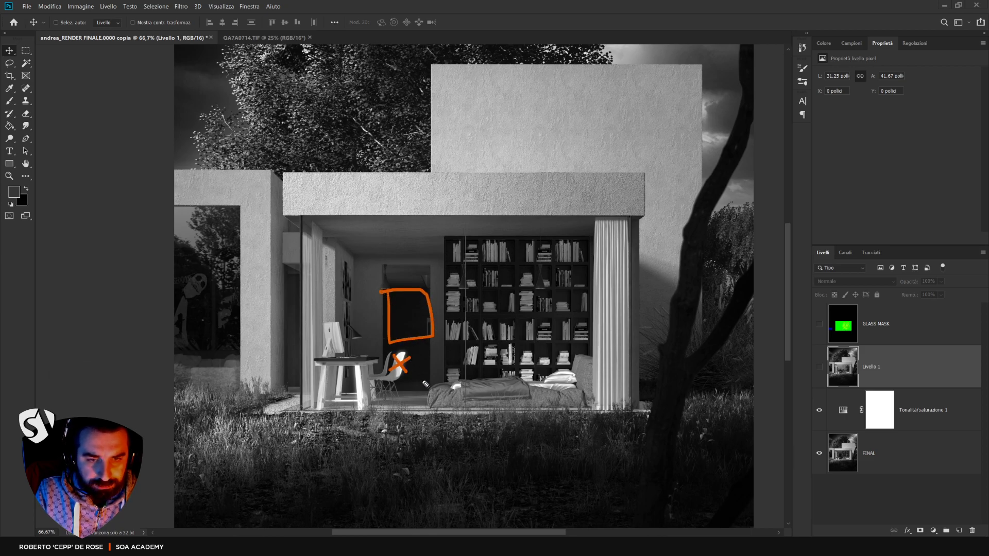
mouse_move(575, 370)
left_mouse_down()
mouse_move(561, 383)
mouse_move(573, 381)
left_mouse_up()
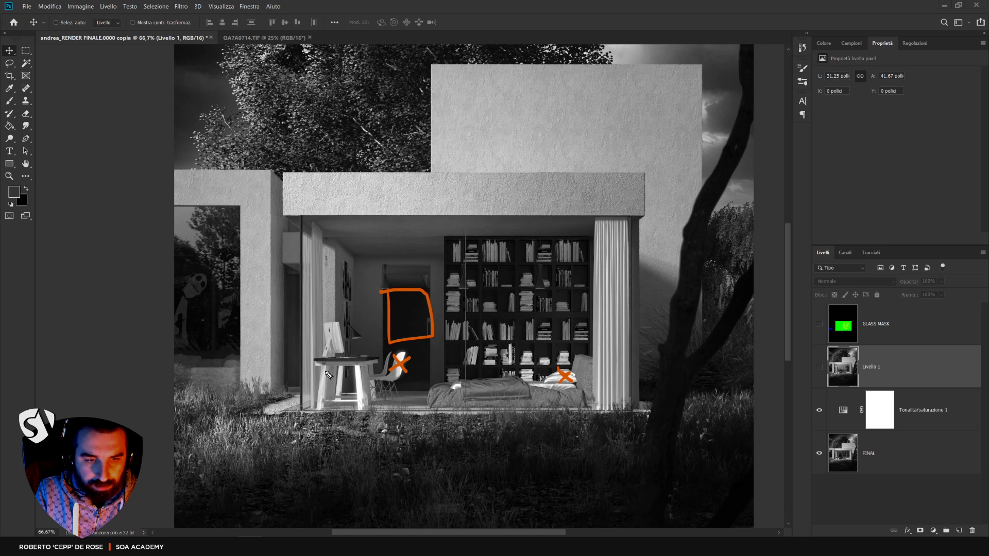
- Mark the desk leg, clear the annotations, and select Tonalità/saturazione 1 (saturation -100)
mouse_move(366, 383)
left_mouse_down()
mouse_move(353, 397)
mouse_move(366, 397)
left_mouse_up()
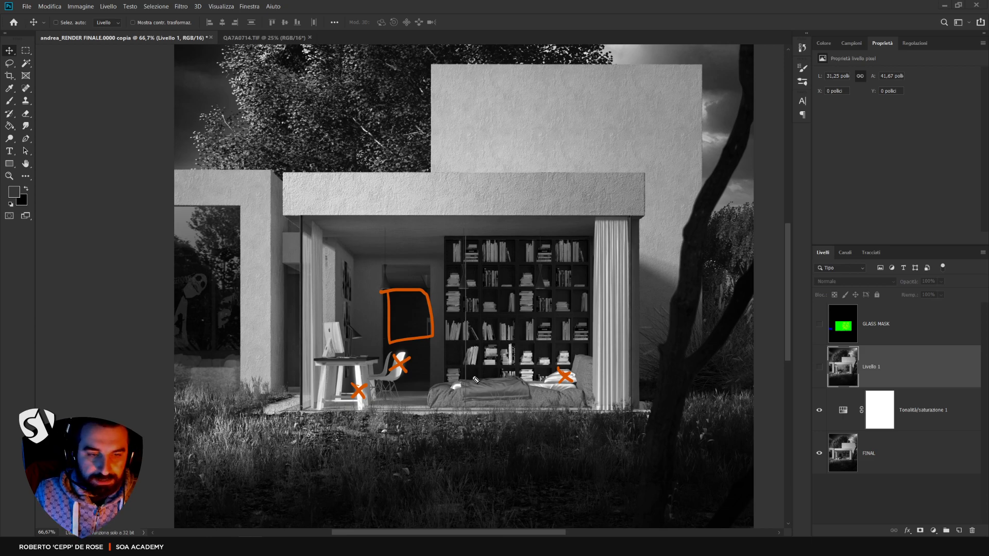
key("ctrl+shift+1")
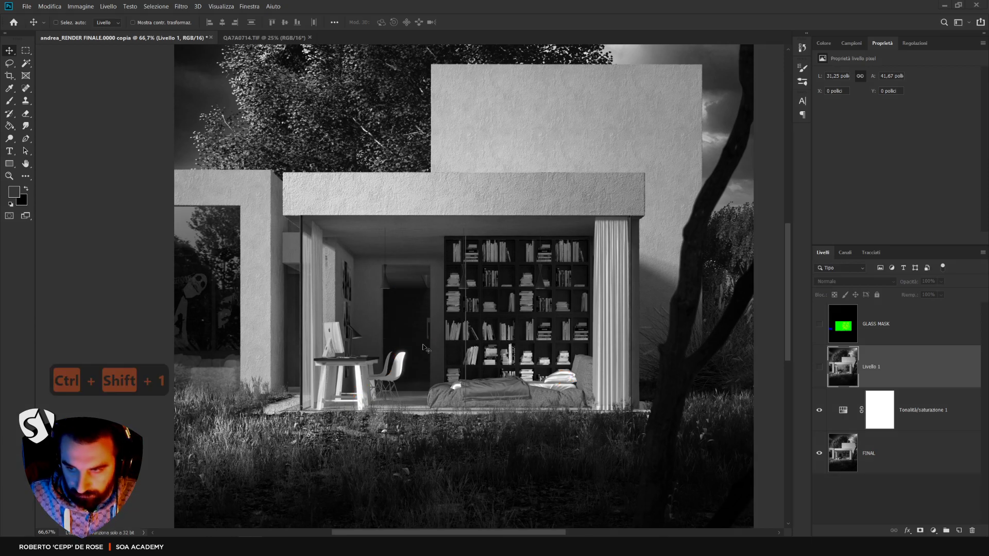
left_click(843, 410)
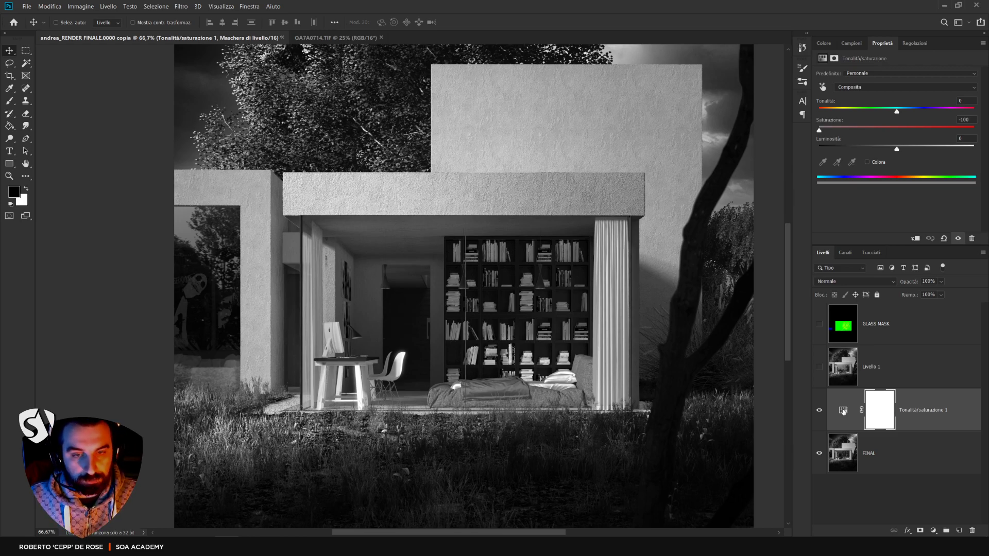
- Stamp the visible render into Livello 2 with Ctrl+Alt+Shift+E, then desaturate and invert it
key("ctrl")
key("ctrl+alt+shift+e")
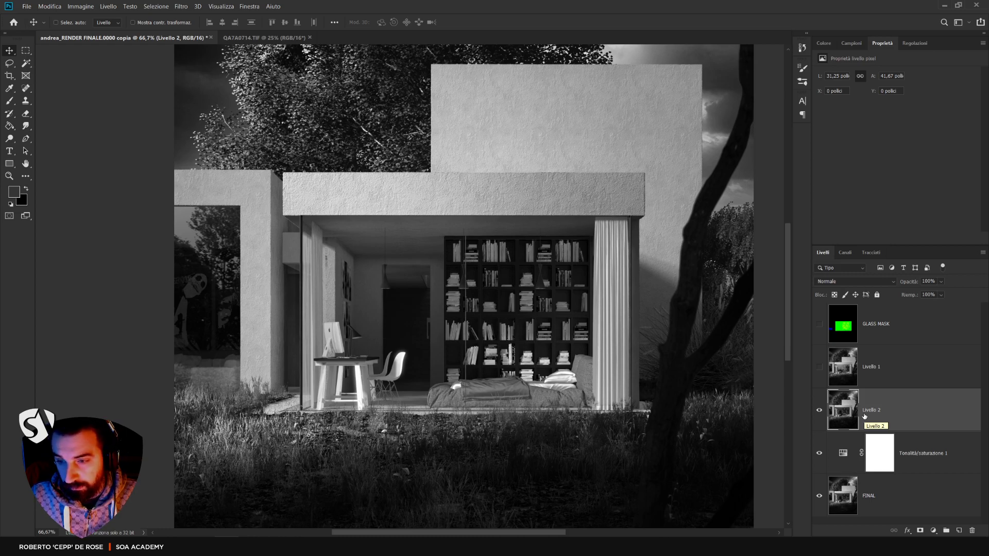
key("shift")
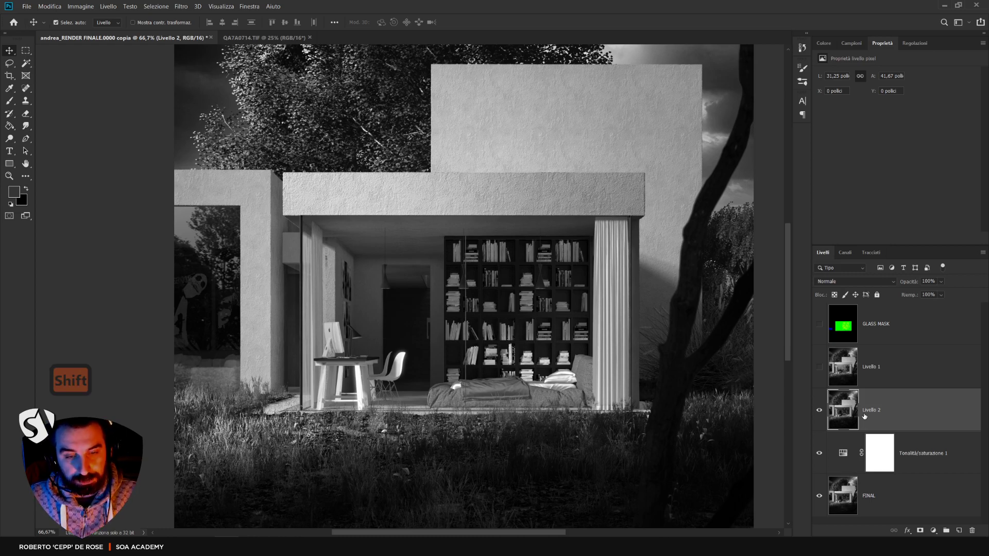
key("ctrl+shift+u")
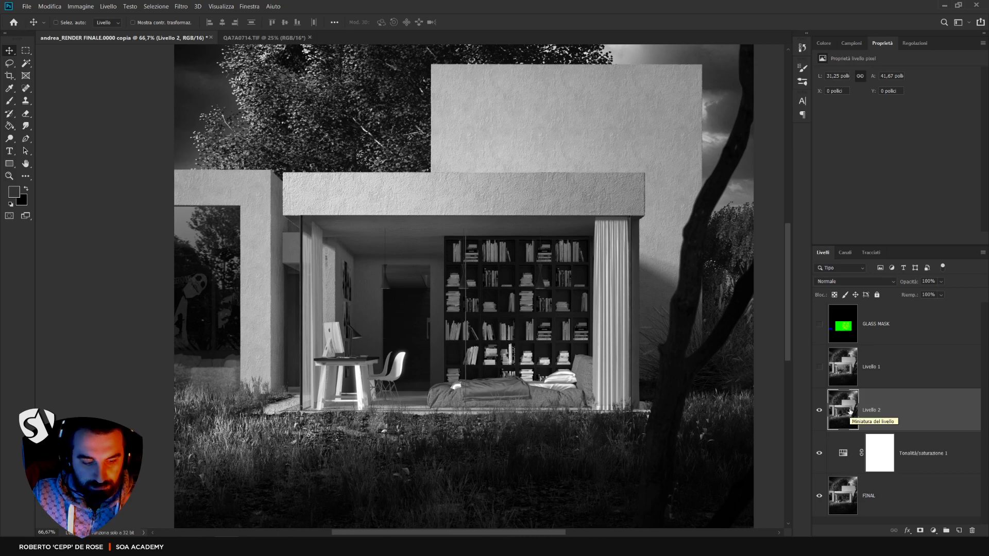
key("ctrl+i")
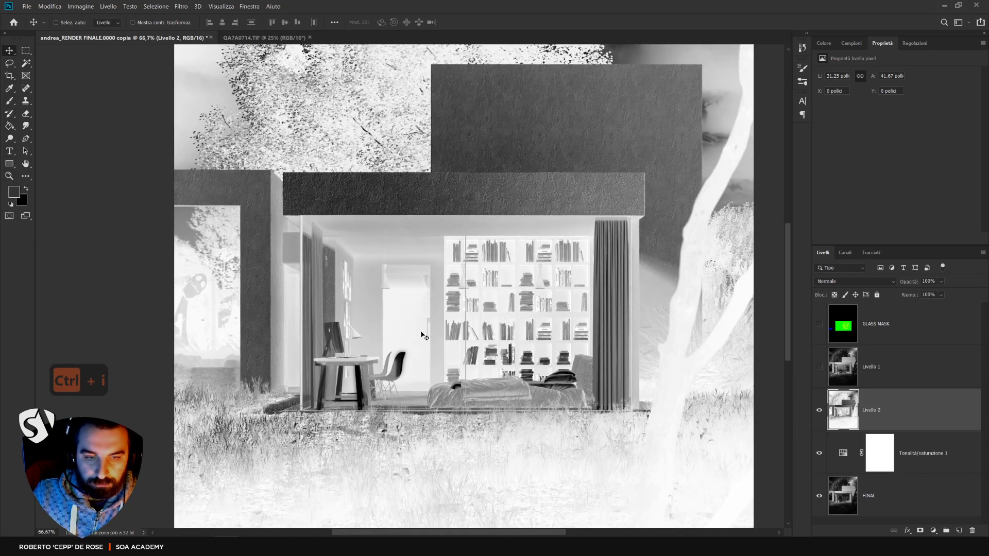
- Select the entire canvas of the inverted Livello 2 layer
key("ctrl+shift+1")
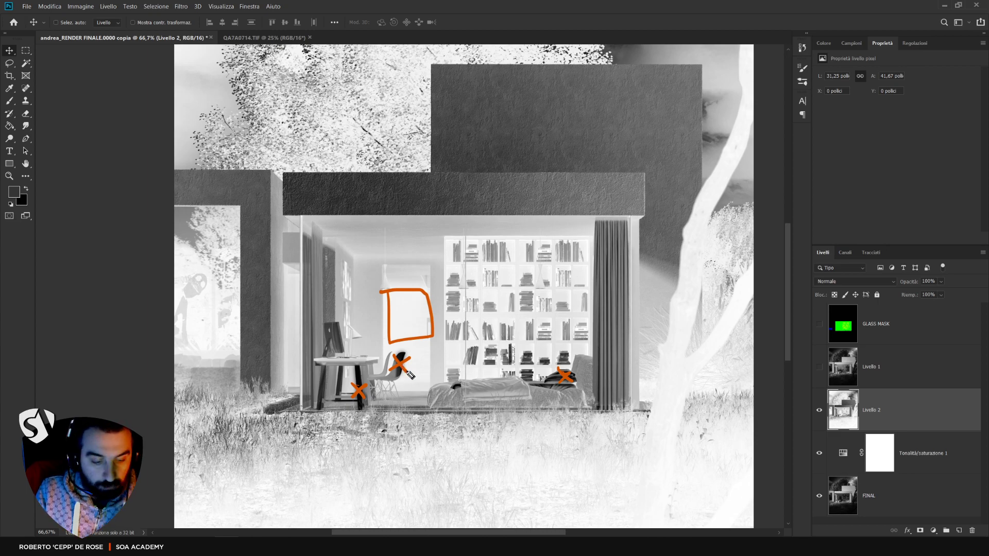
key("shift")
key("ctrl+shift+1")
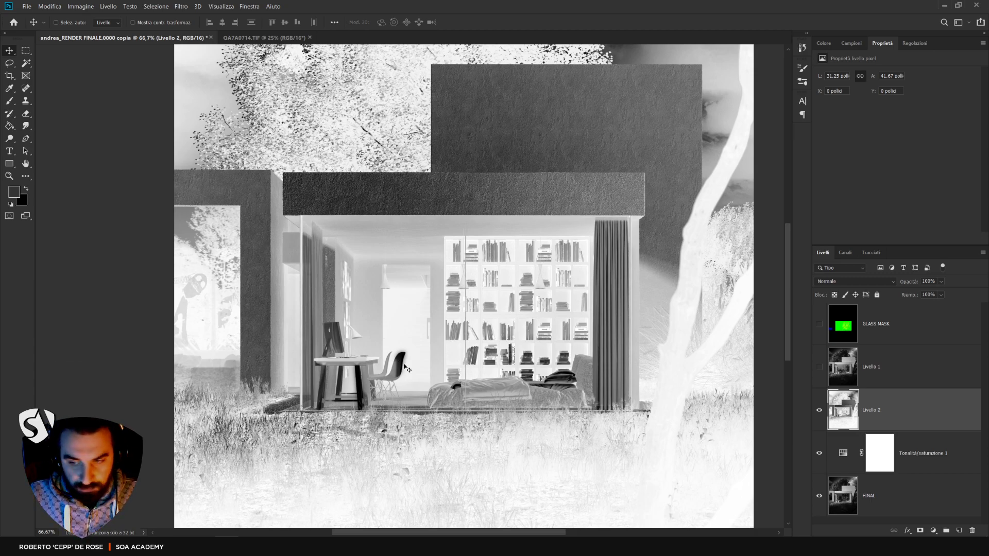
key("ctrl+a")
- Paste the inverted Livello 2 into a new Alfa 1 channel, load it as a selection, then deselect
key("ctrl+c")
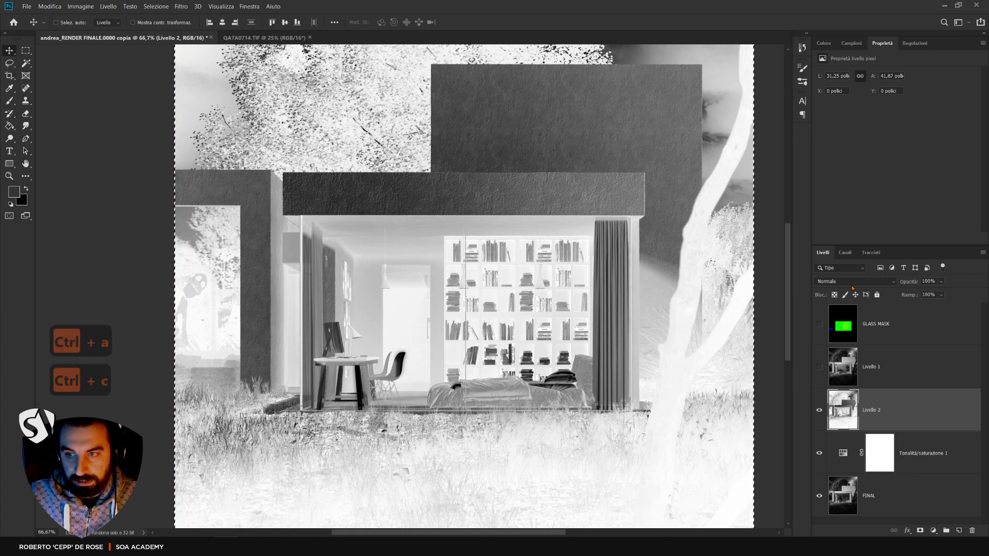
left_click(845, 253)
left_click(958, 530)
key("ctrl+v")
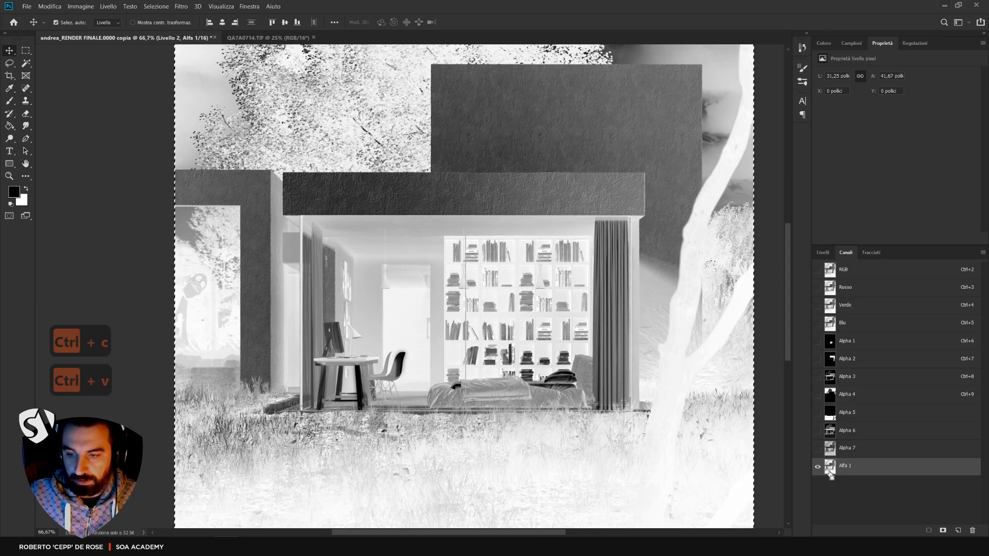
left_click(836, 283, "ctrl")
left_click(822, 252)
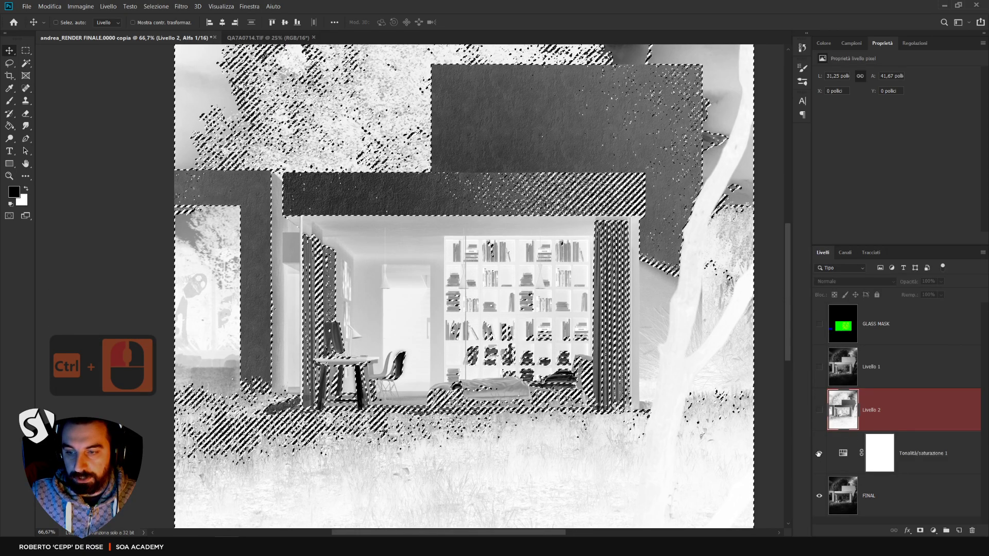
key("ctrl")
key("ctrl+d")
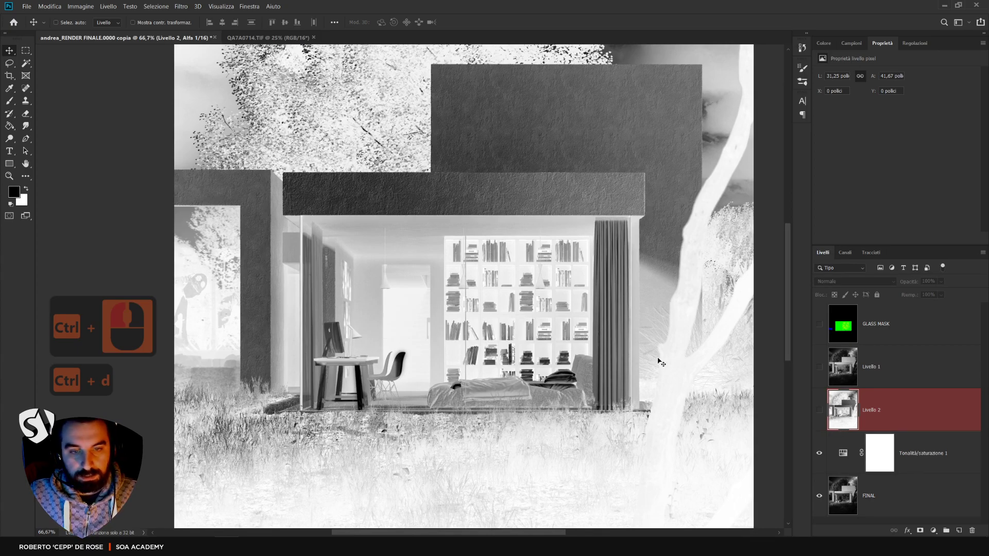
- Copy the entire field photo from the QA7A0714.TIF document
left_click(268, 37)
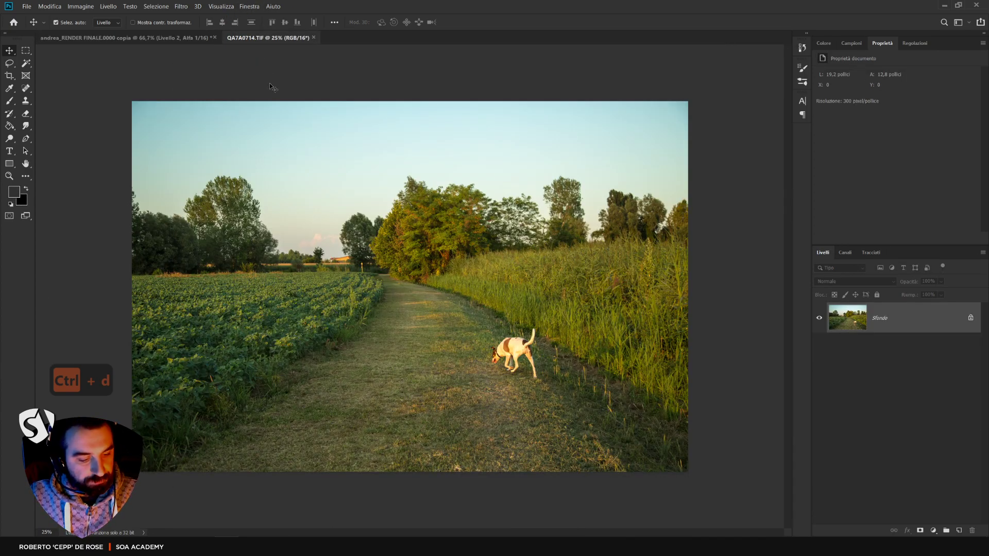
key("ctrl+a")
key("ctrl+c")
- Paste the field photo as Livello 3 above Tonalità/saturazione 1, shift it left, and group it as Gruppo 1
left_click(126, 38)
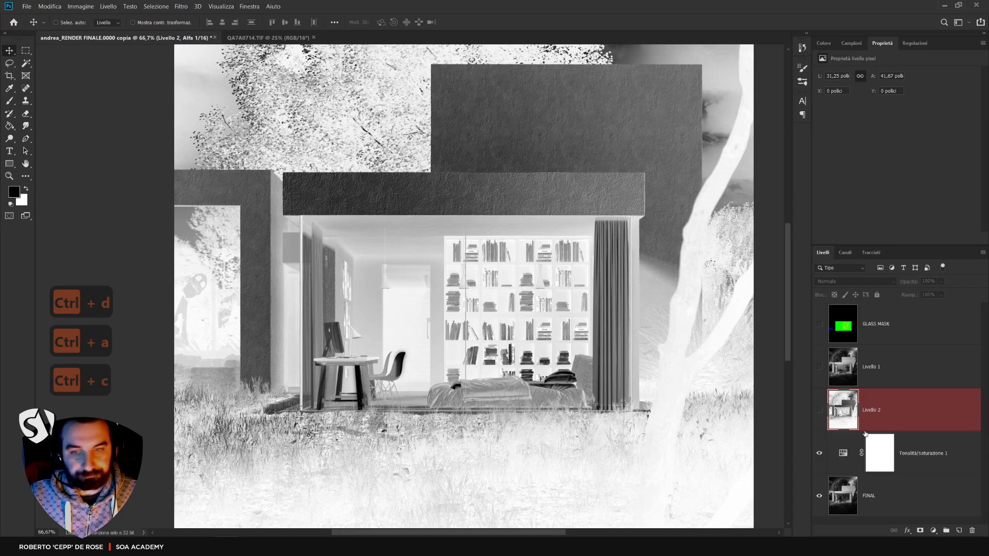
left_click(845, 455)
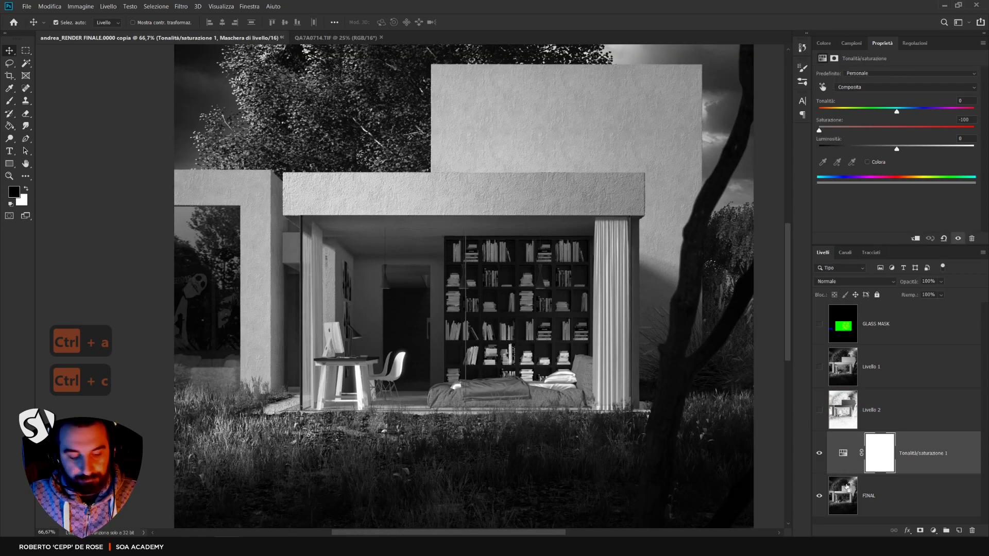
key("ctrl+v")
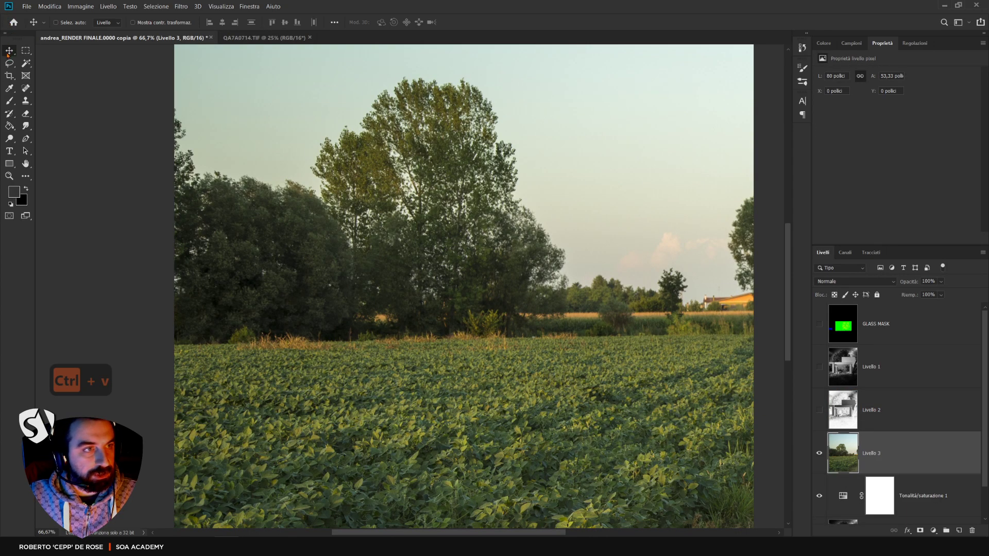
left_click_drag(622, 298, 642, 366)
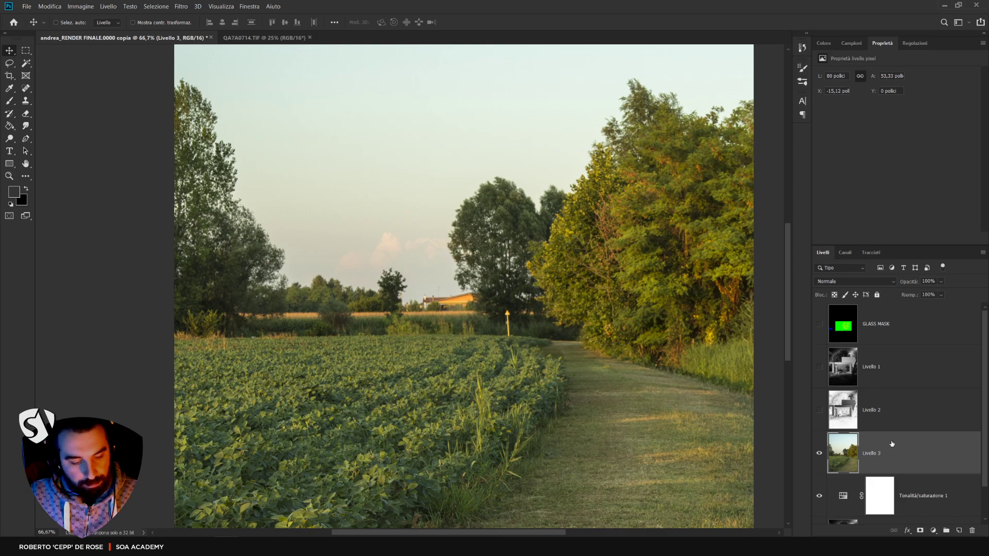
key("ctrl+g")
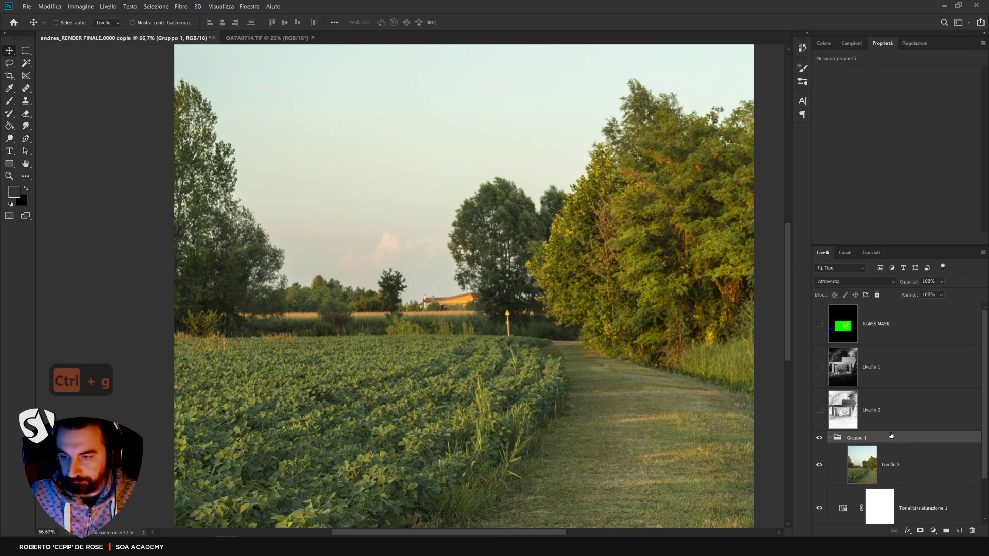
- Rename the new group to 'Glasses'
double_click(856, 438)
type("Gla")
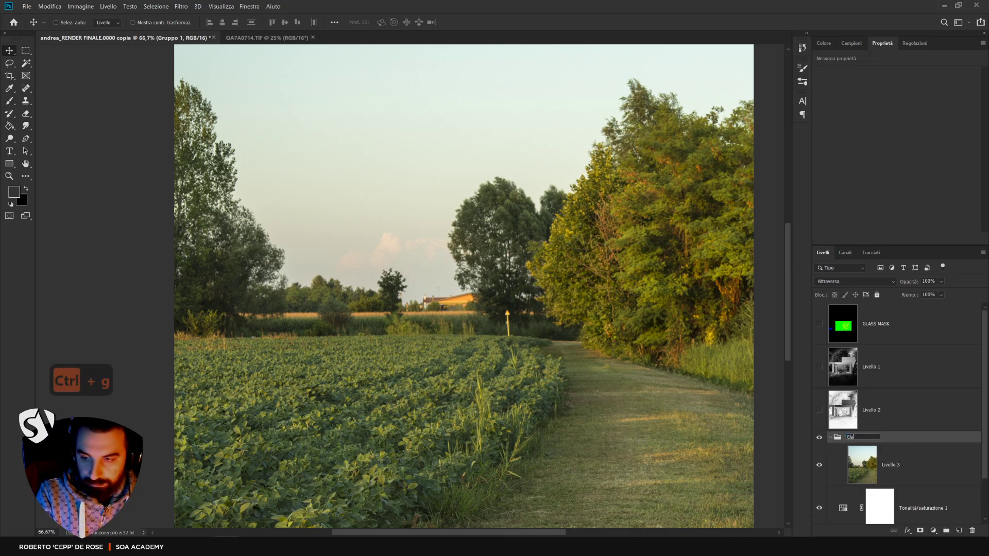
type("sses")
key("Return")
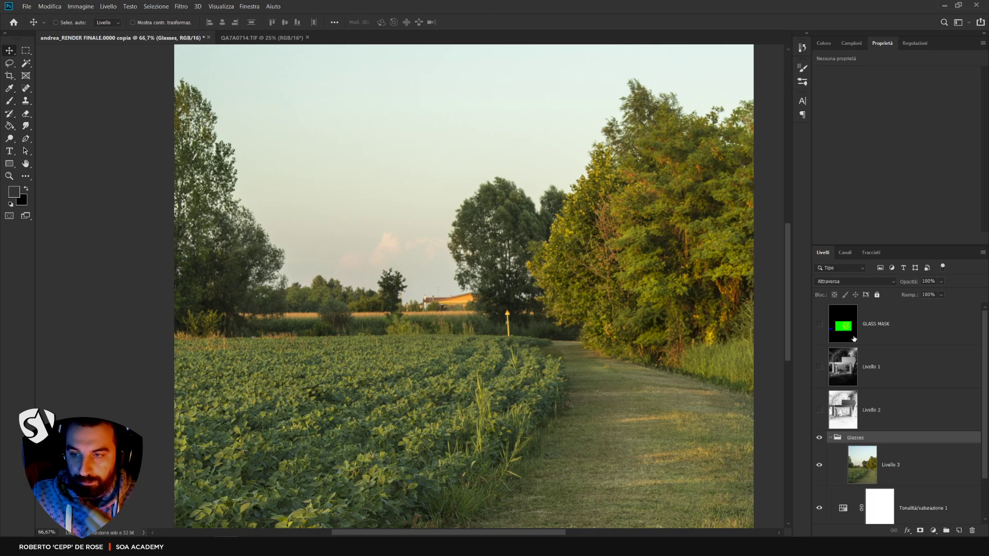
- Load the GLASS MASK's Verde channel as a selection and add it as the Glasses group's mask
left_click(820, 325)
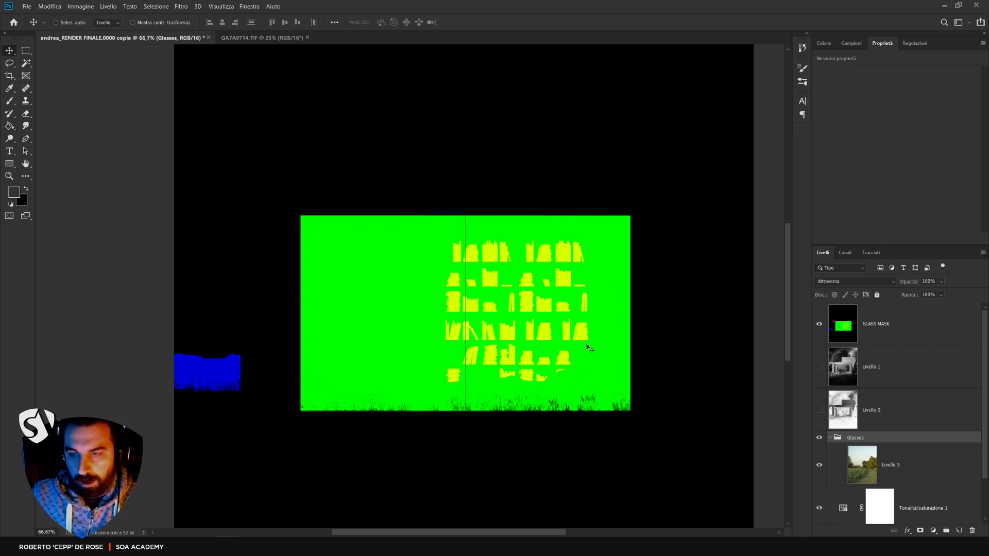
left_click(845, 253)
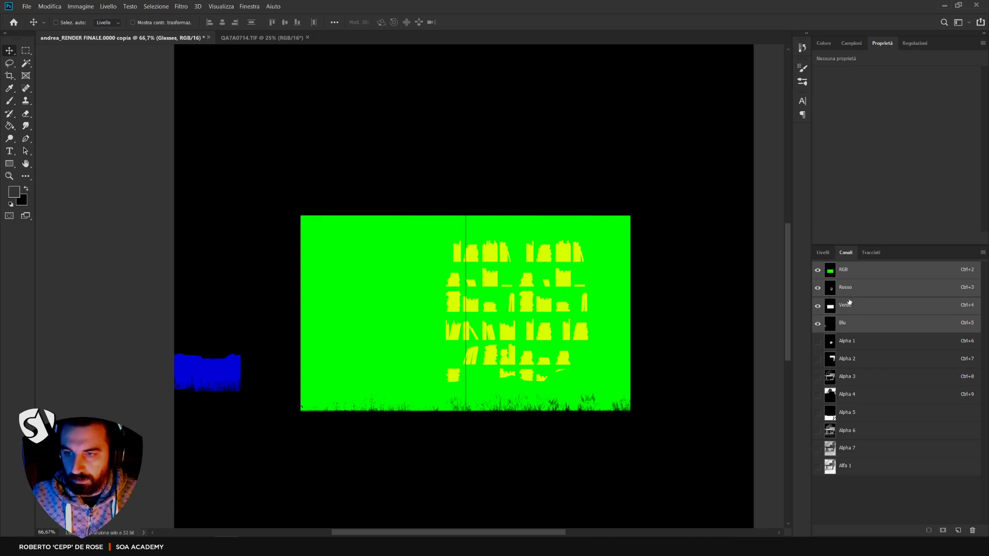
key("ctrl")
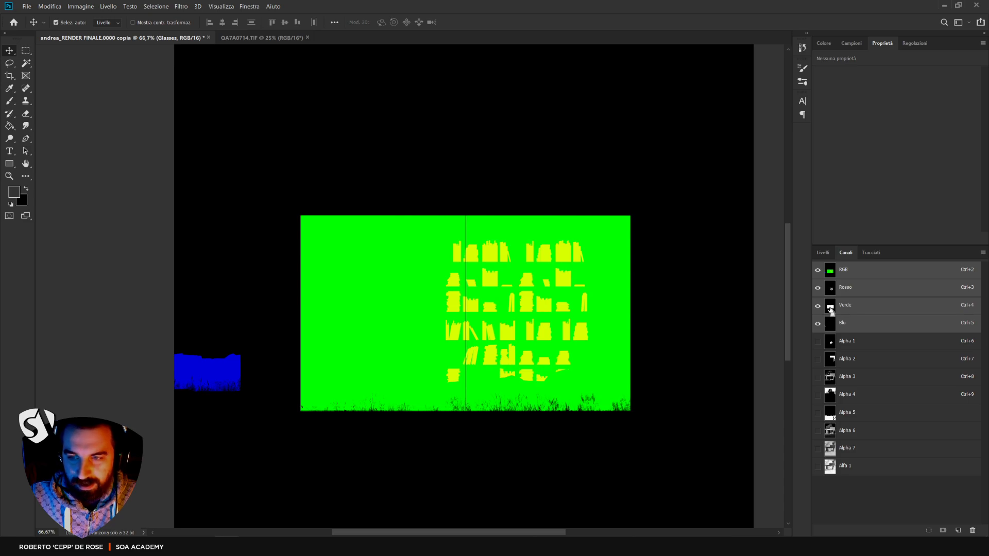
left_click(830, 308, "ctrl")
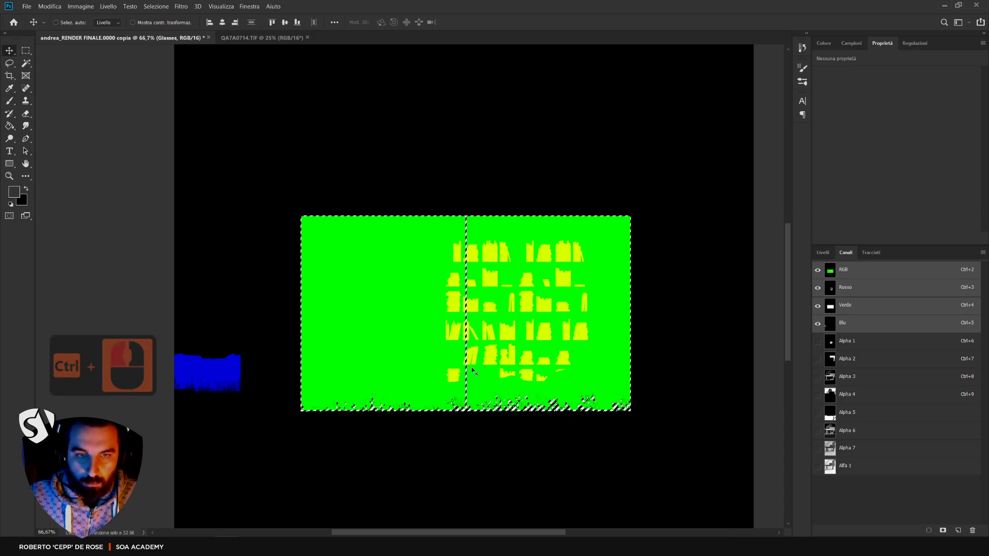
left_click(823, 252)
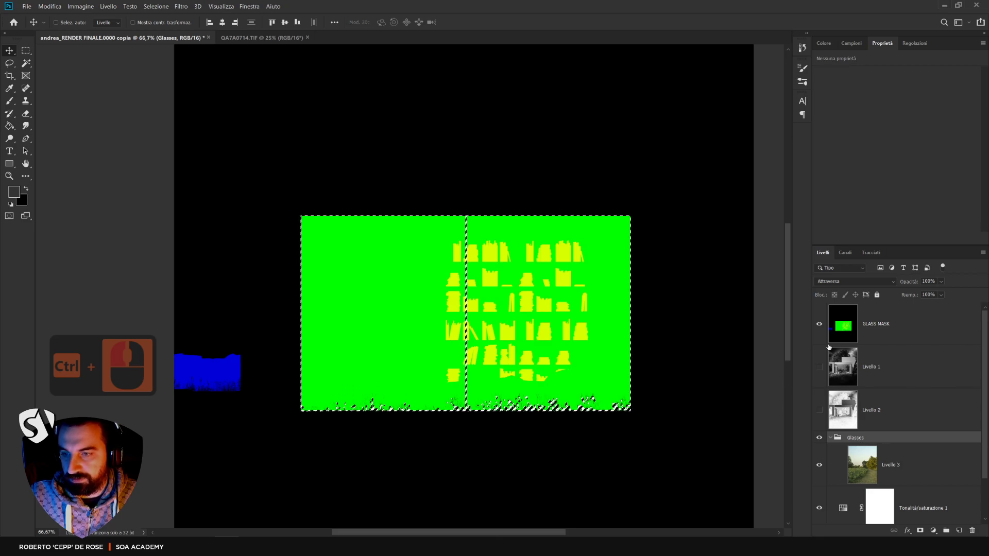
left_click(819, 323)
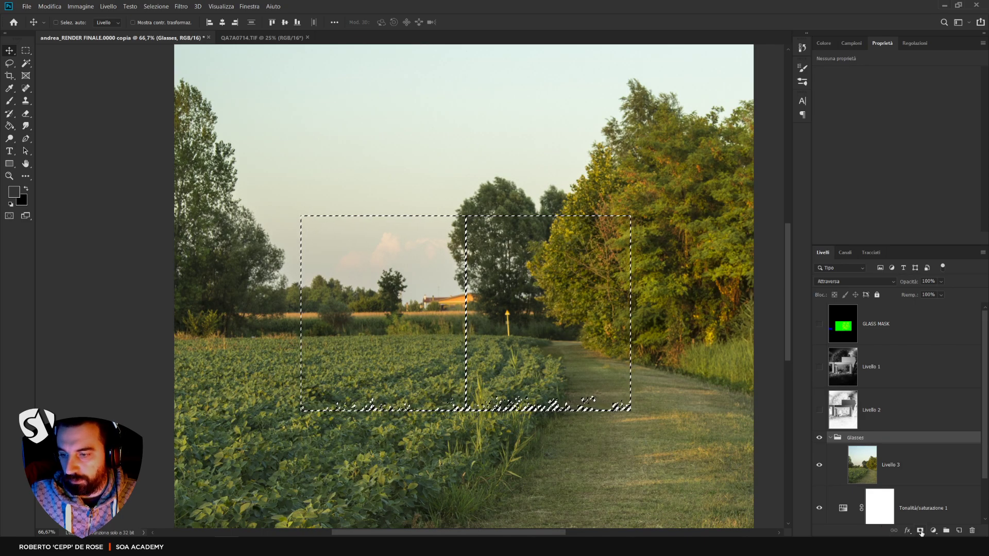
left_click(920, 531)
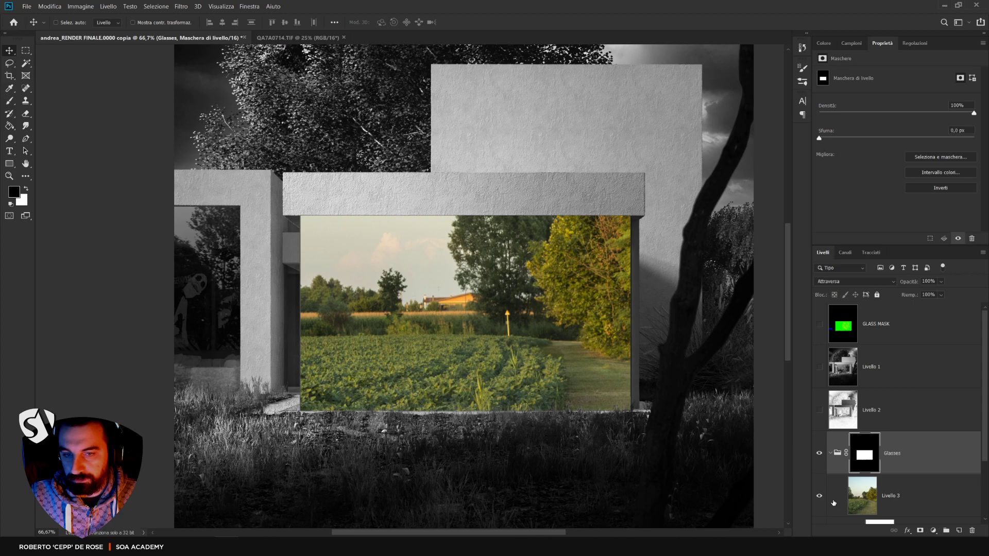
- Move the Livello 3 field photo slightly lower within the window
left_click(871, 498)
mouse_move(442, 362)
left_mouse_down()
mouse_move(449, 310)
mouse_move(363, 368)
mouse_move(442, 369)
mouse_move(422, 355)
mouse_move(456, 364)
left_mouse_up()
scroll(877, 481, "down", 1)
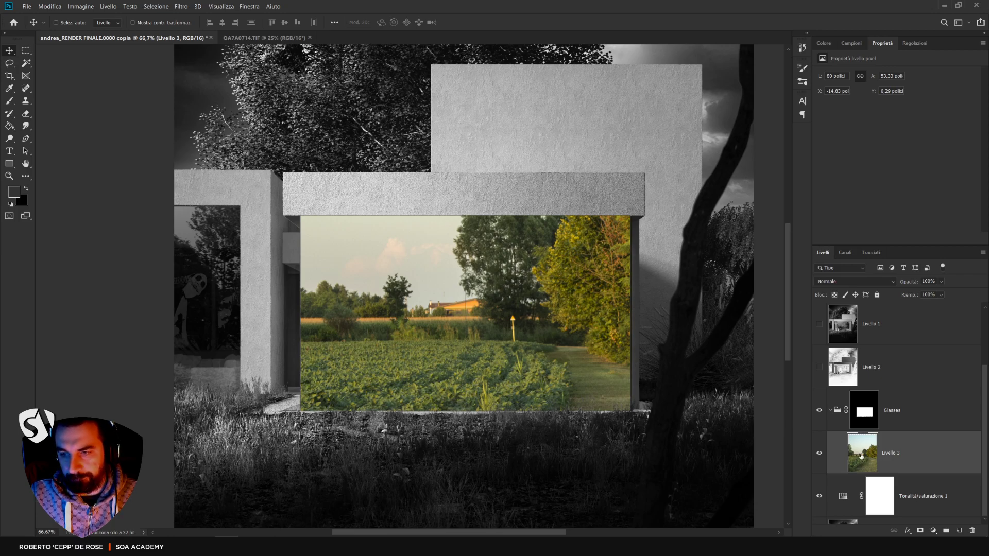
scroll(857, 461, "down", 1)
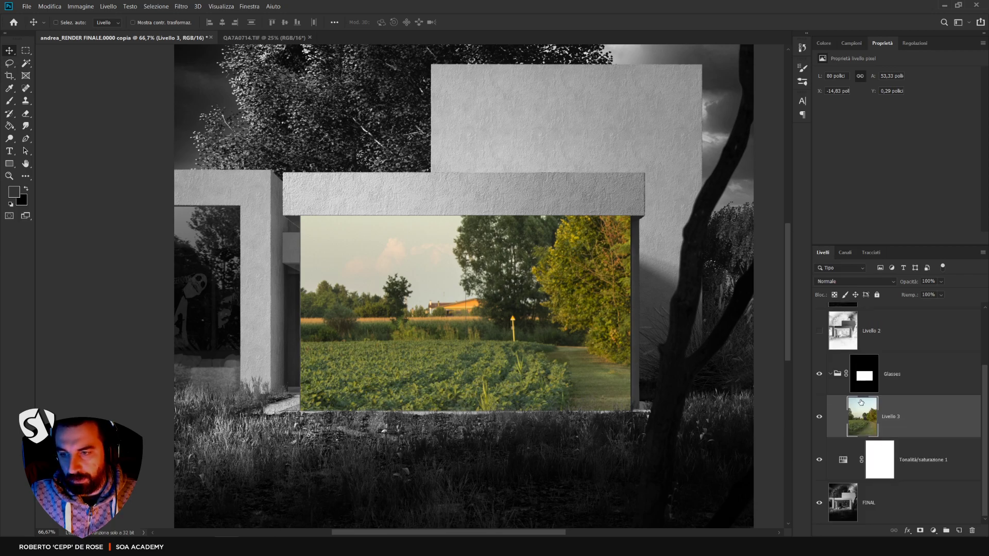
- Mask Livello 3 with the luminance selection loaded from the Alfa 1 channel
left_click(850, 254)
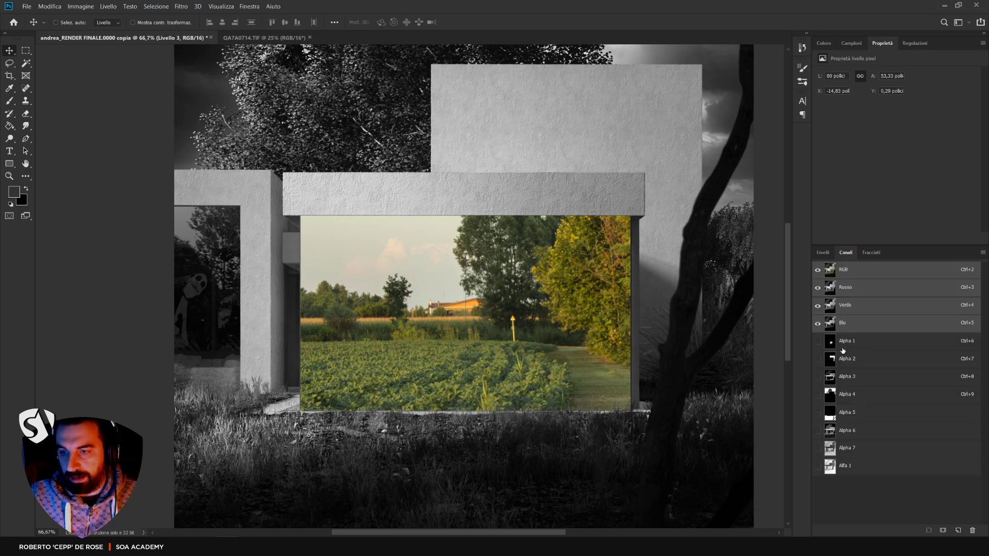
left_click(831, 470)
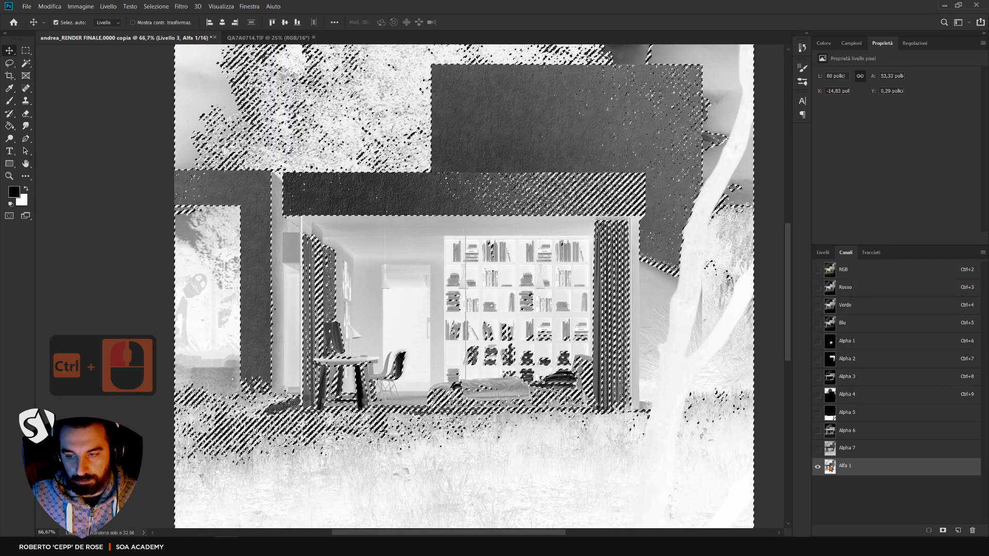
key("F7")
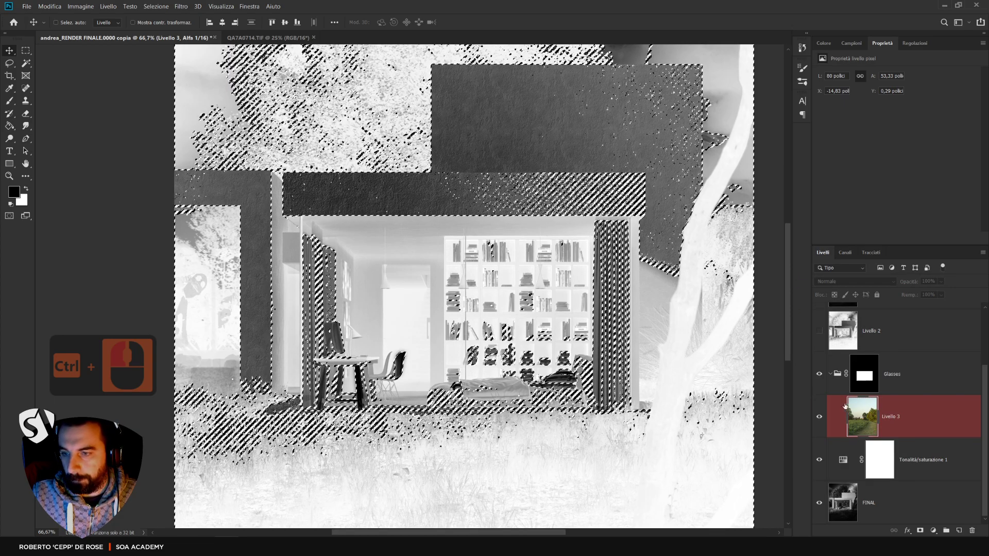
left_click(868, 425, "ctrl")
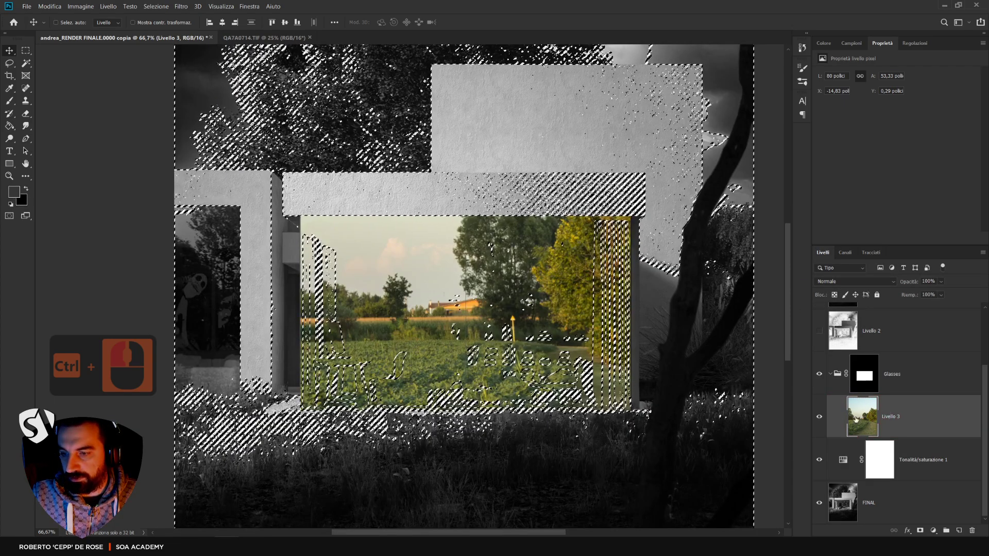
left_click(920, 530)
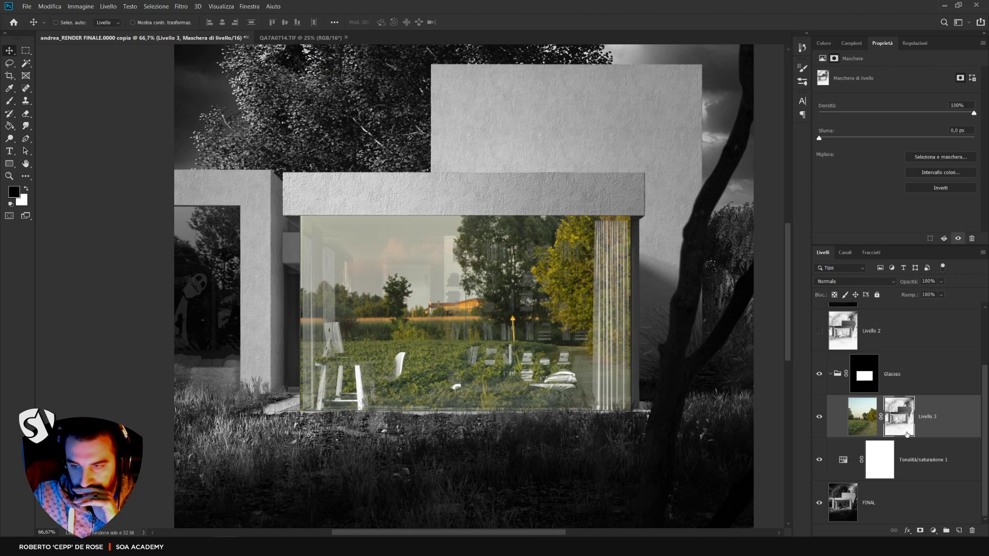
- Desaturate the Livello 3 field photo and drop its opacity from 100% to 27%
left_click(848, 421)
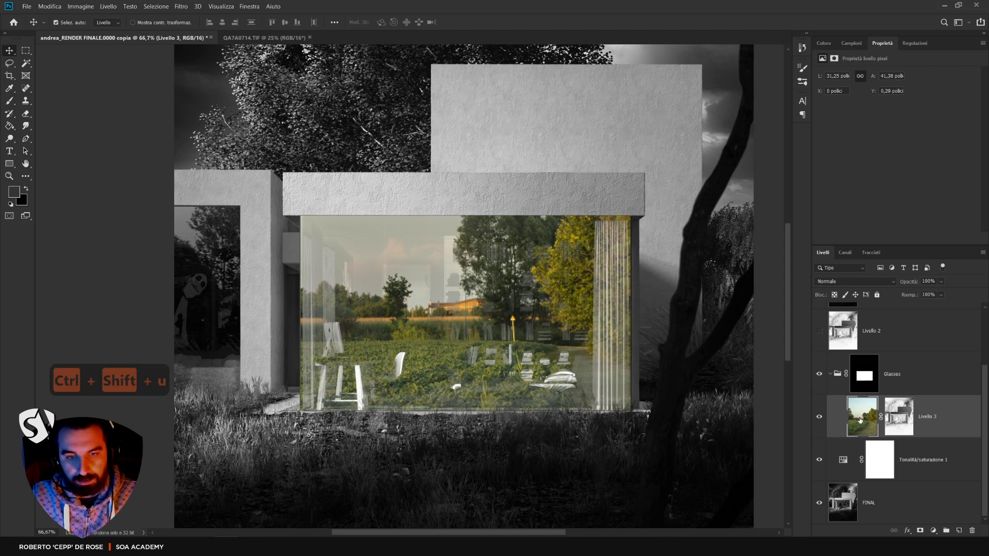
key("ctrl+shift+u")
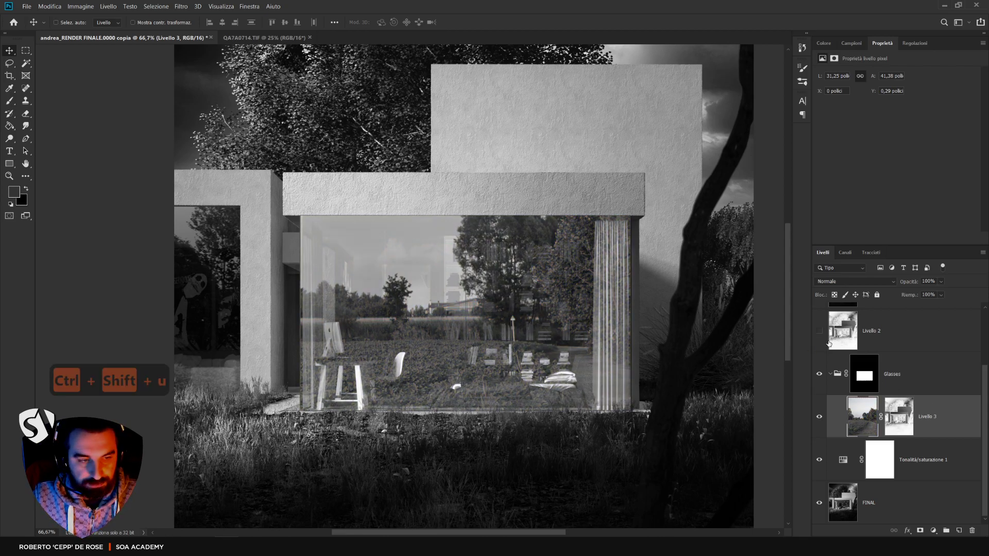
left_click(940, 282)
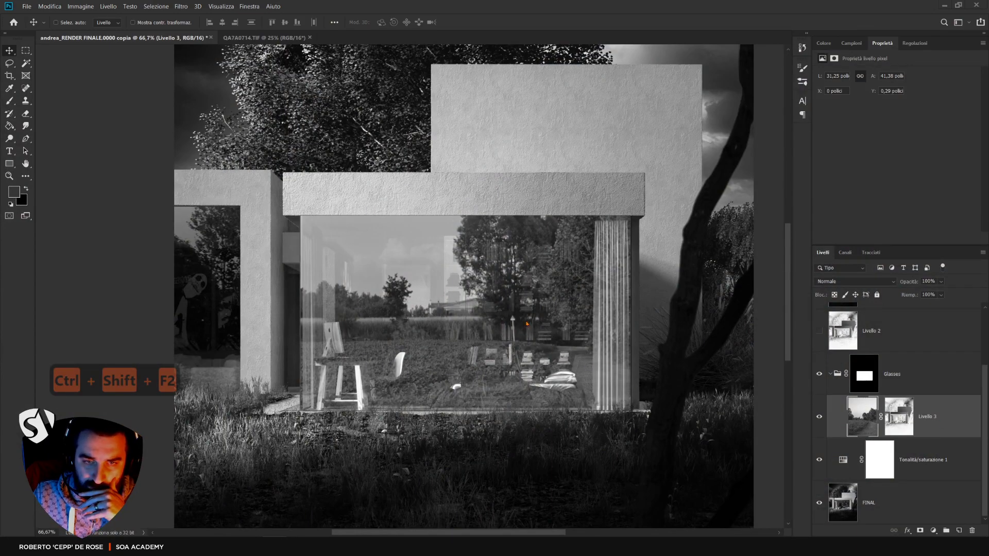
left_click(941, 281)
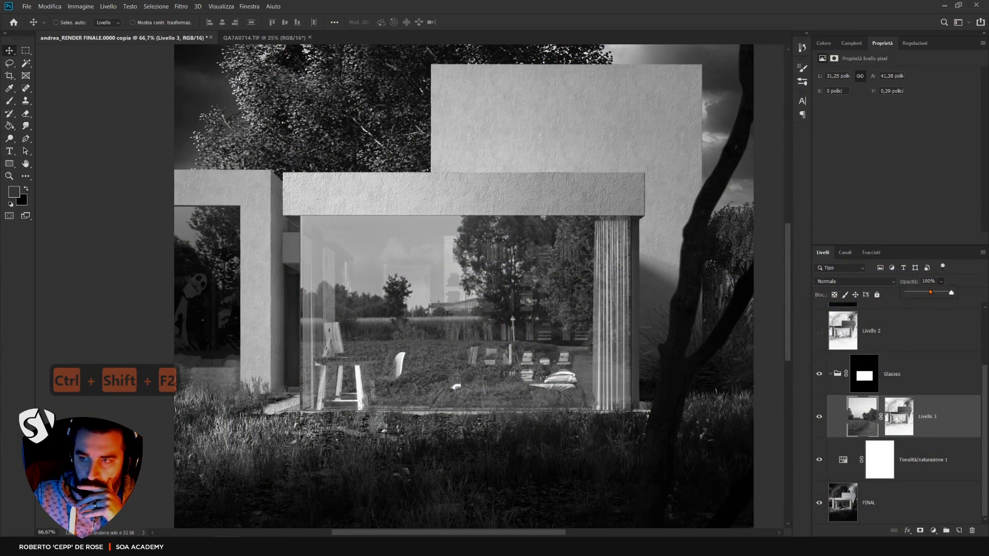
left_click_drag(921, 294, 919, 294)
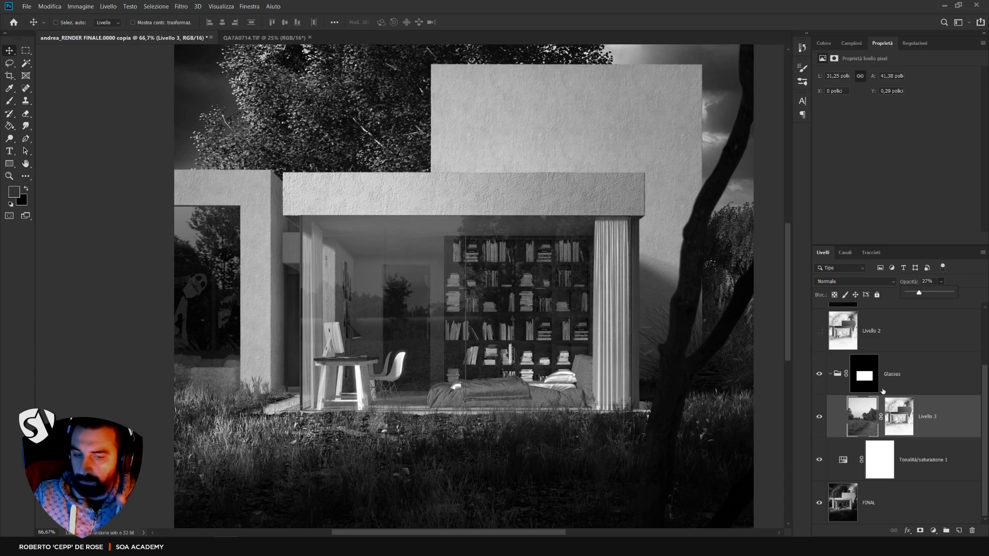
key("ctrl")
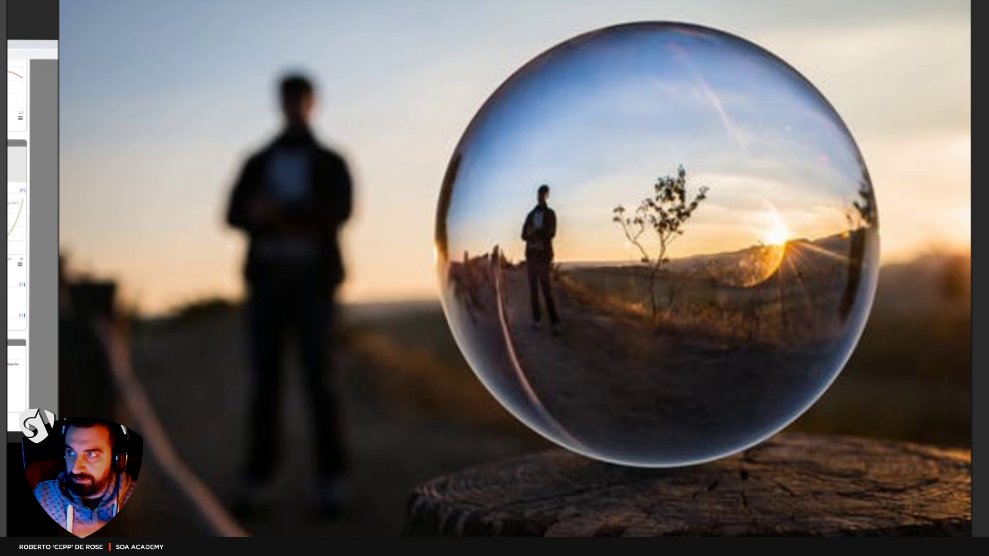
key("Right")
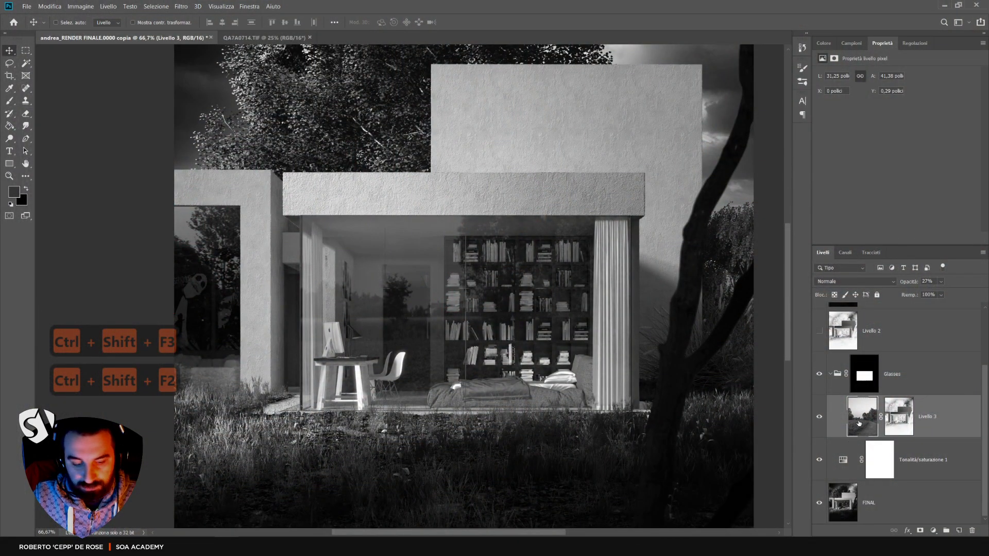
- Duplicate Livello 3 as Livello 3 copia and lower the original Livello 3 to 11% opacity
key("ctrl+j")
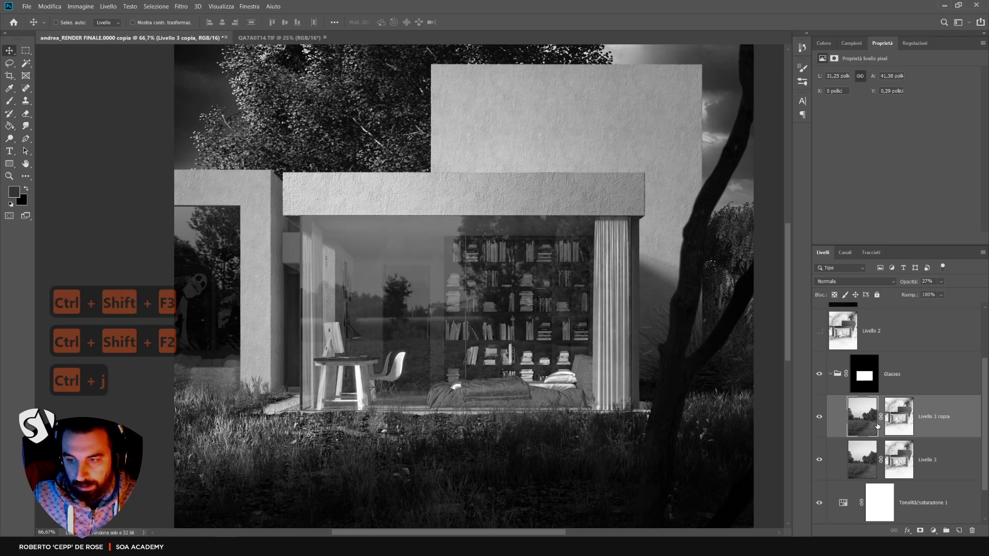
left_click(866, 458)
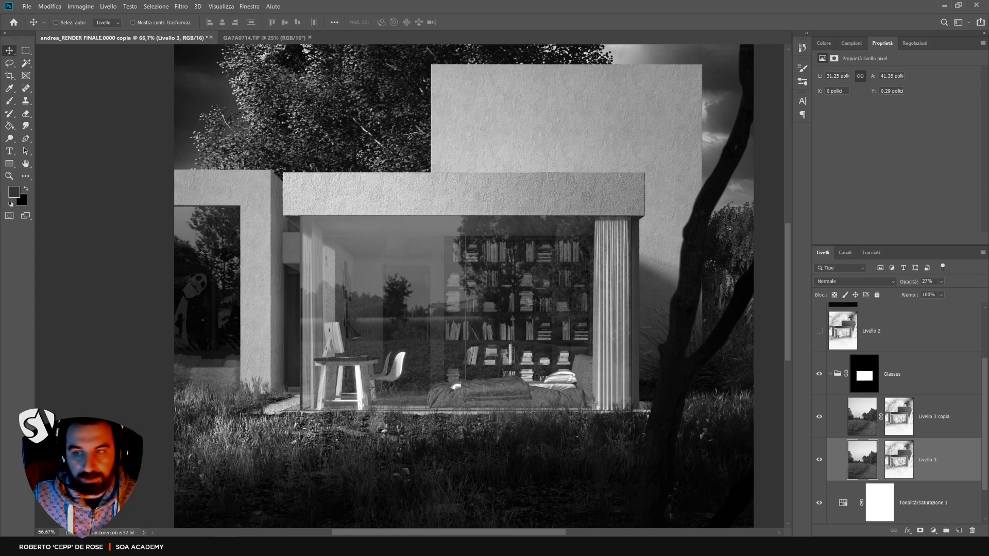
left_click(940, 281)
left_click_drag(941, 294, 938, 294)
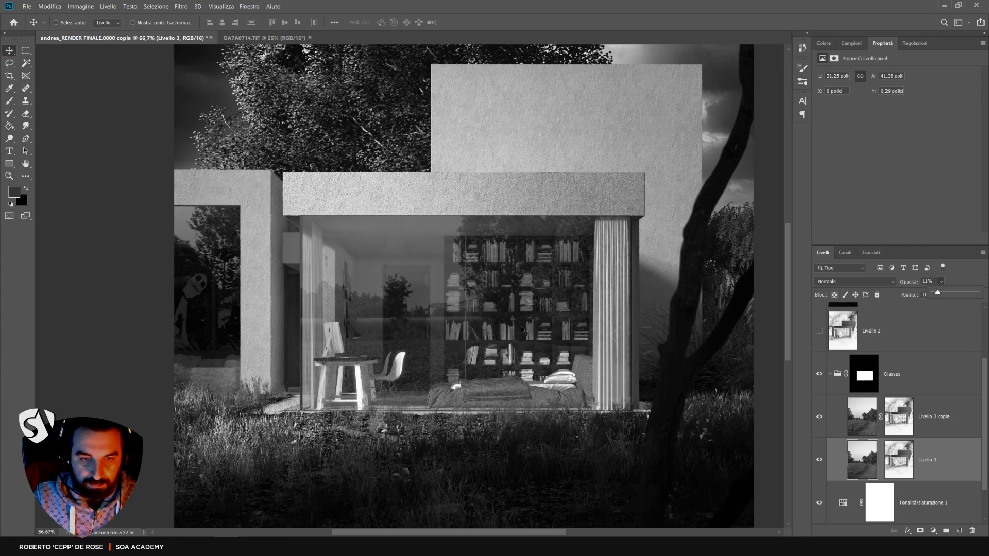
- Zoom in to check the doubled glass reflection, then zoom back out to the whole scene
left_click_drag(442, 308, 443, 308)
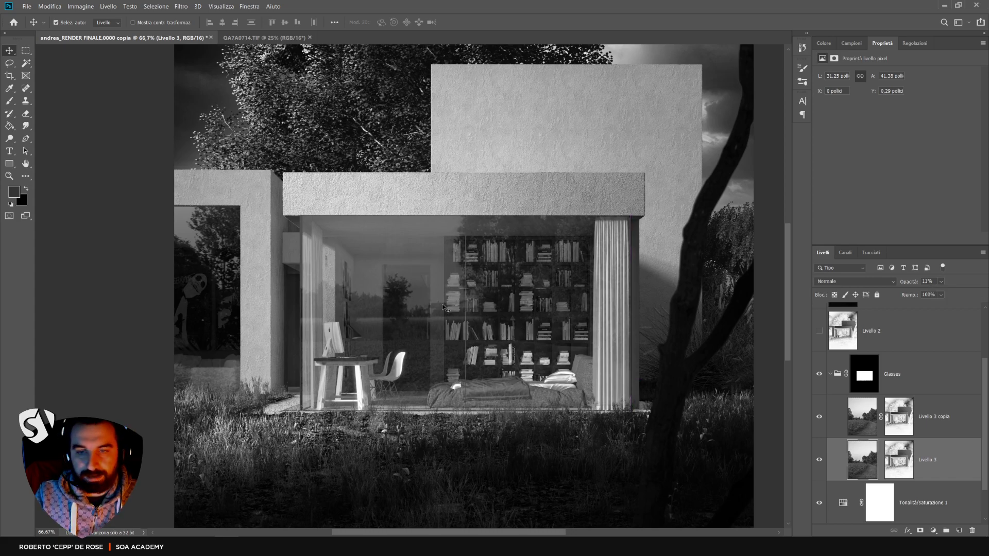
key("ctrl+plus")
key("ctrl+plus")
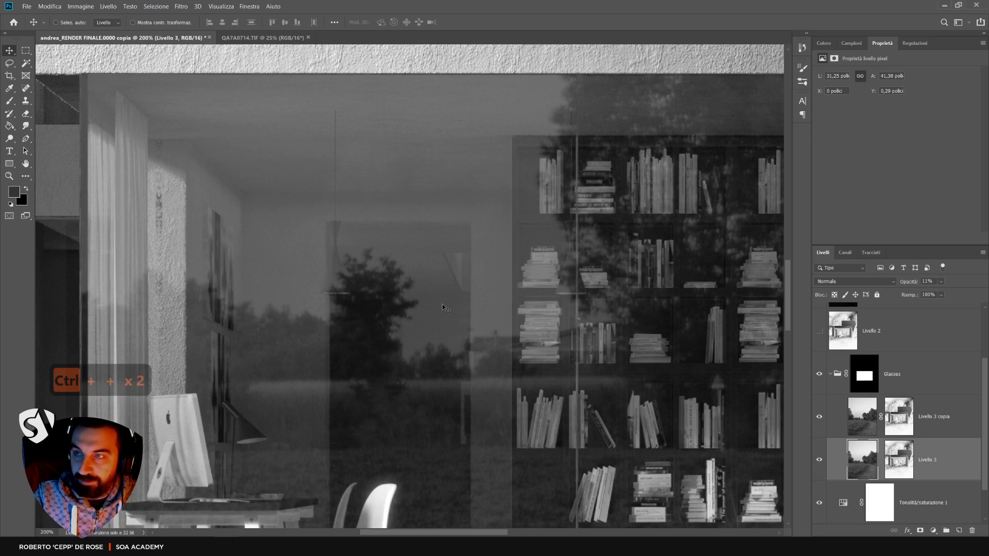
key("Down")
key("Down")
key("Down")
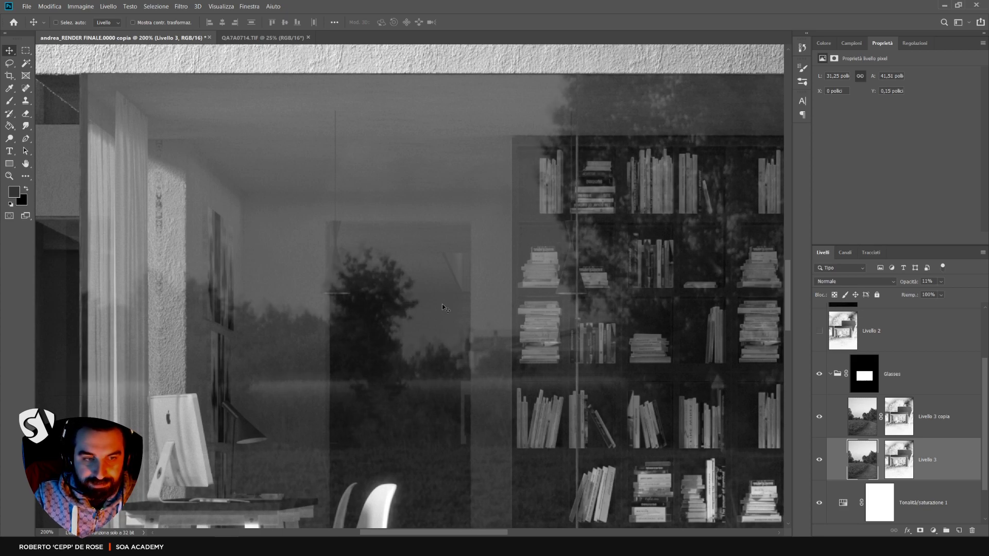
key("Up")
key("Up")
key("Up")
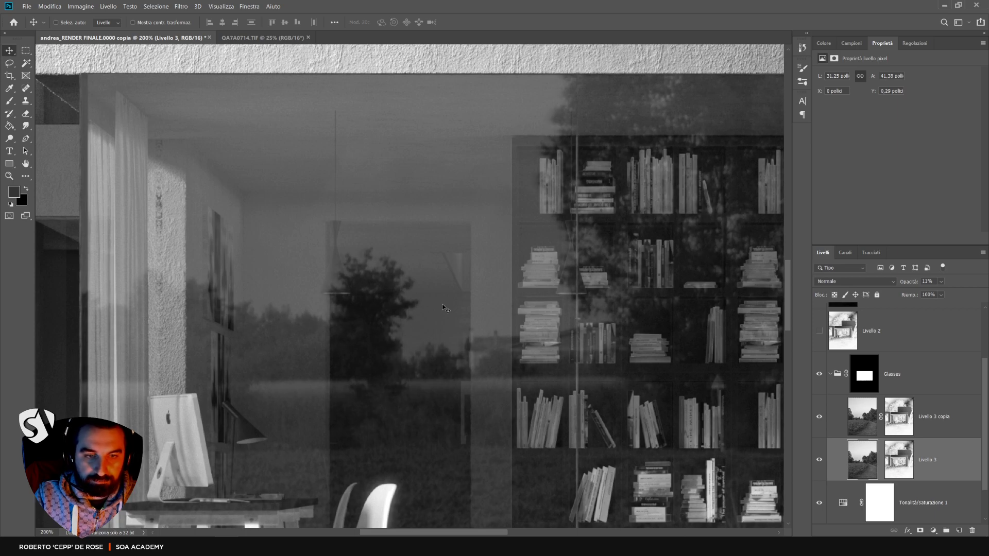
key("ctrl+minus")
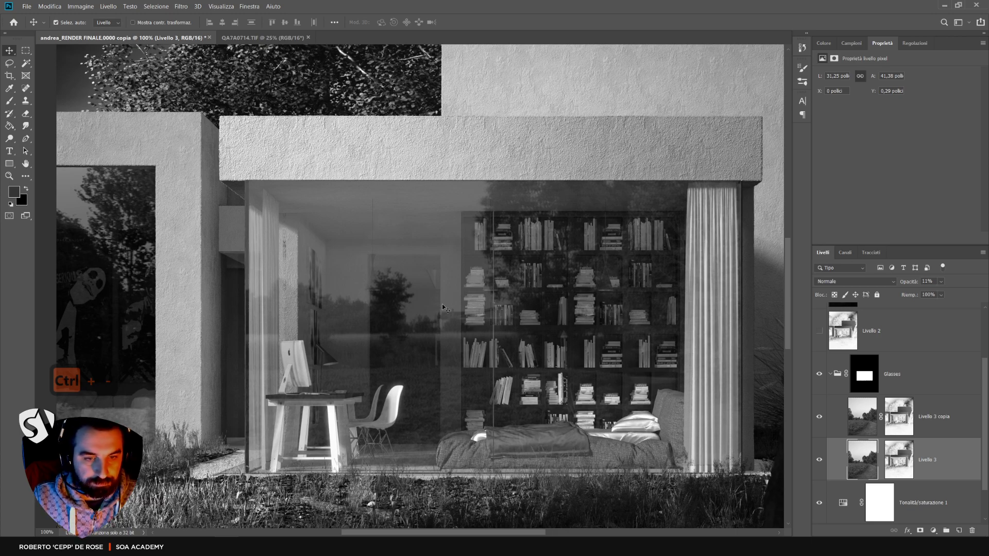
key("ctrl+minus")
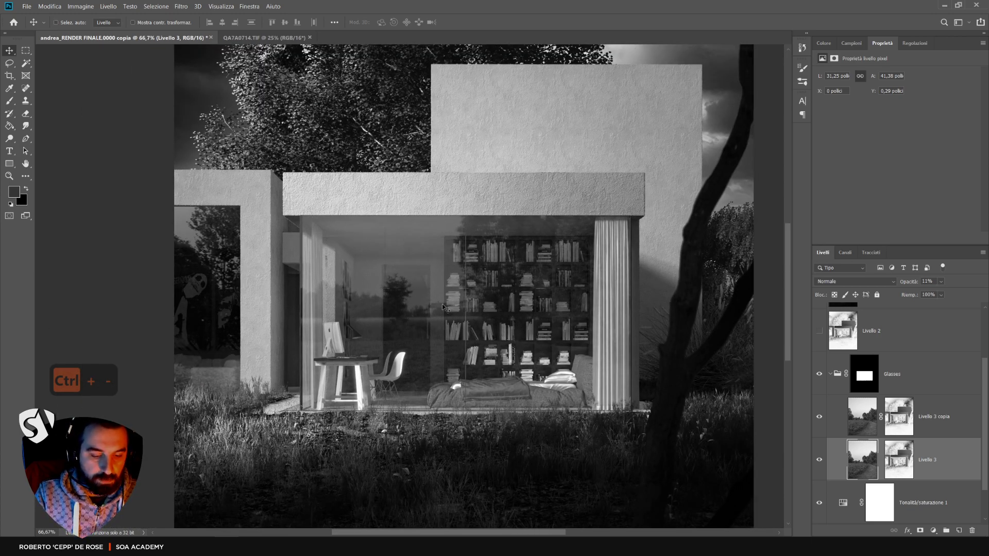